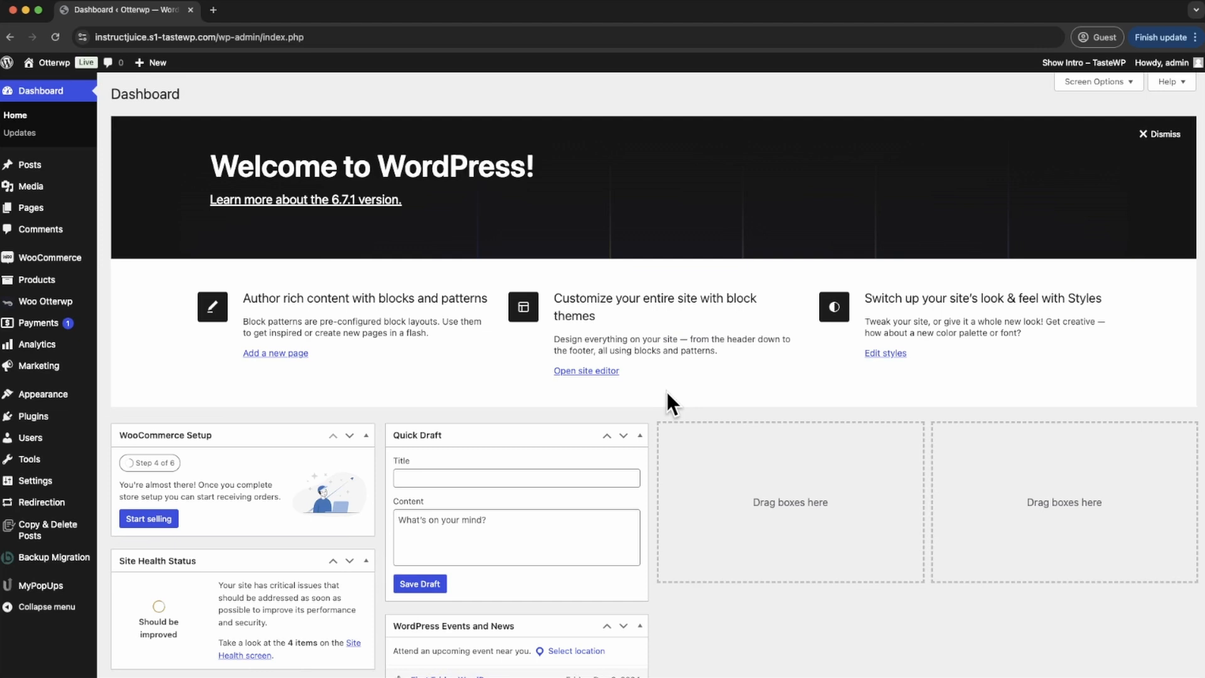
- Open the site's themes, check the active theme, and go to the page for adding a new theme
{"action": "left_click", "coordinate": [42, 396]}
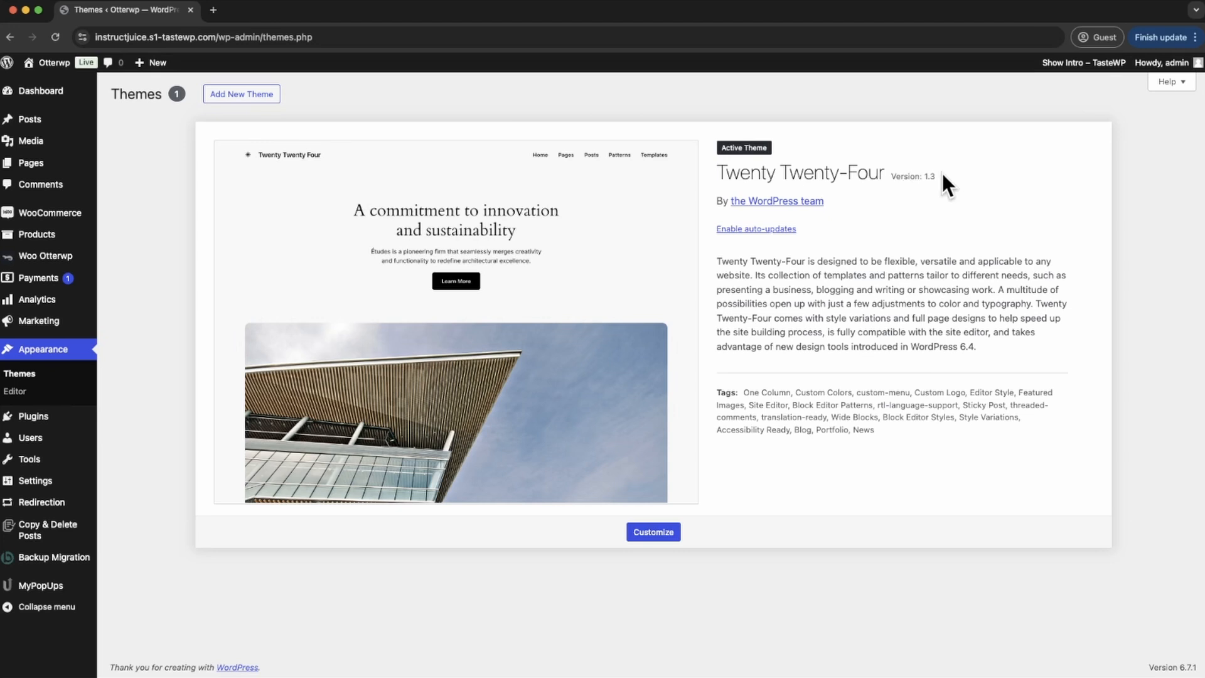
{"action": "left_click_drag", "start_coordinate": [943, 174], "coordinate": [723, 169]}
{"action": "left_click", "coordinate": [494, 116]}
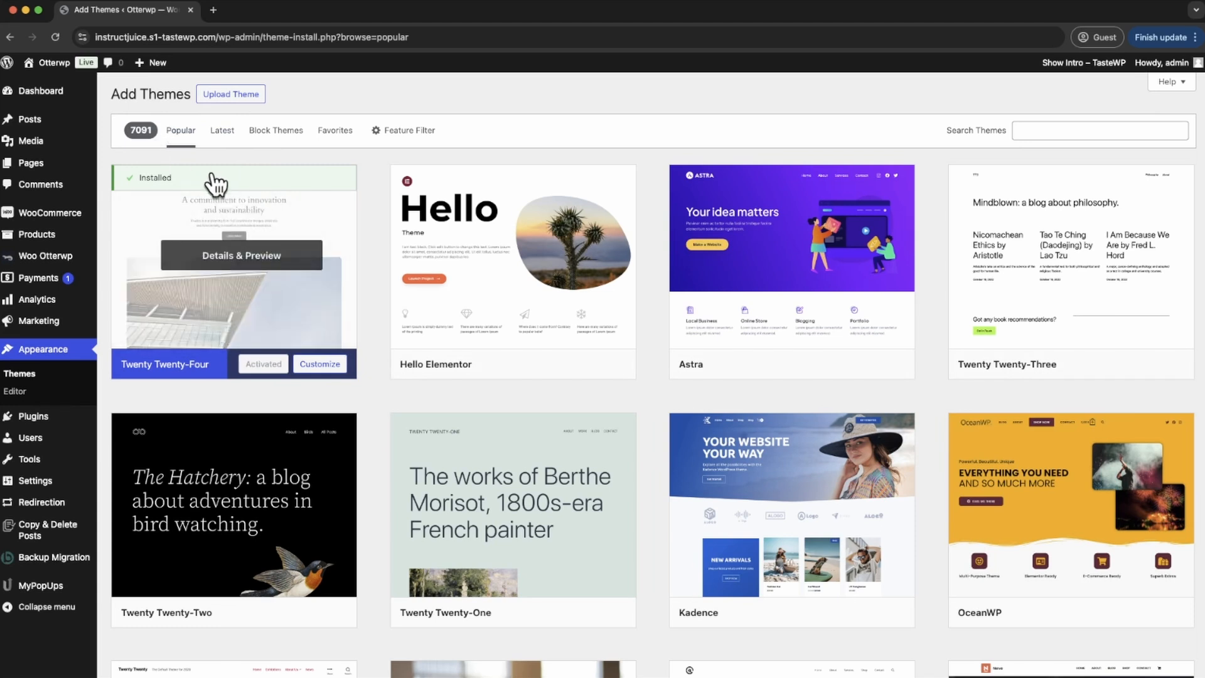
- Search the theme directory for "neve", then install and activate the Neve theme
{"action": "left_click", "coordinate": [1054, 129]}
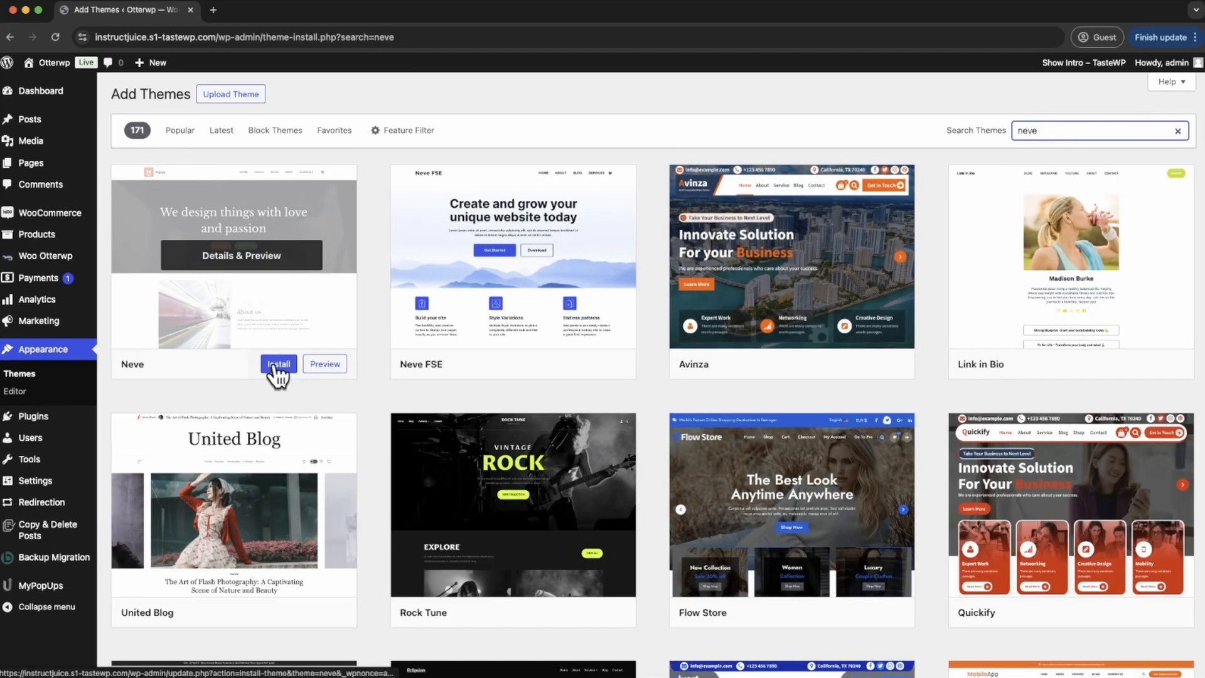
{"action": "left_click", "coordinate": [275, 366]}
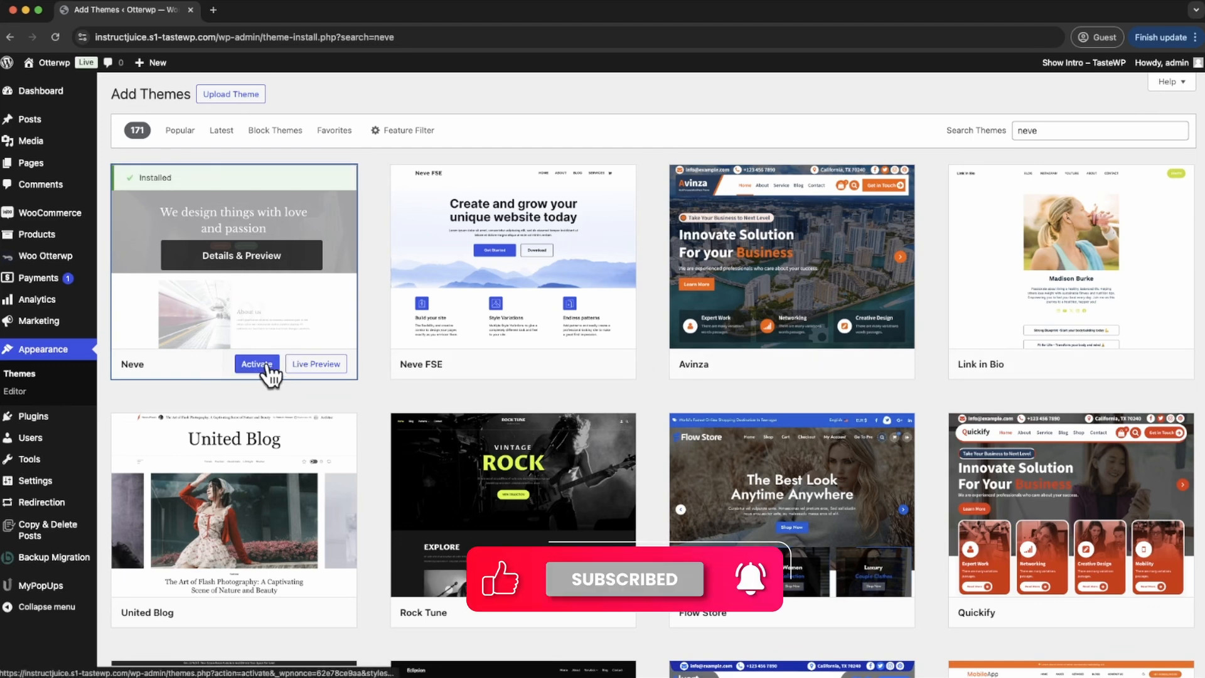
{"action": "left_click", "coordinate": [267, 370]}
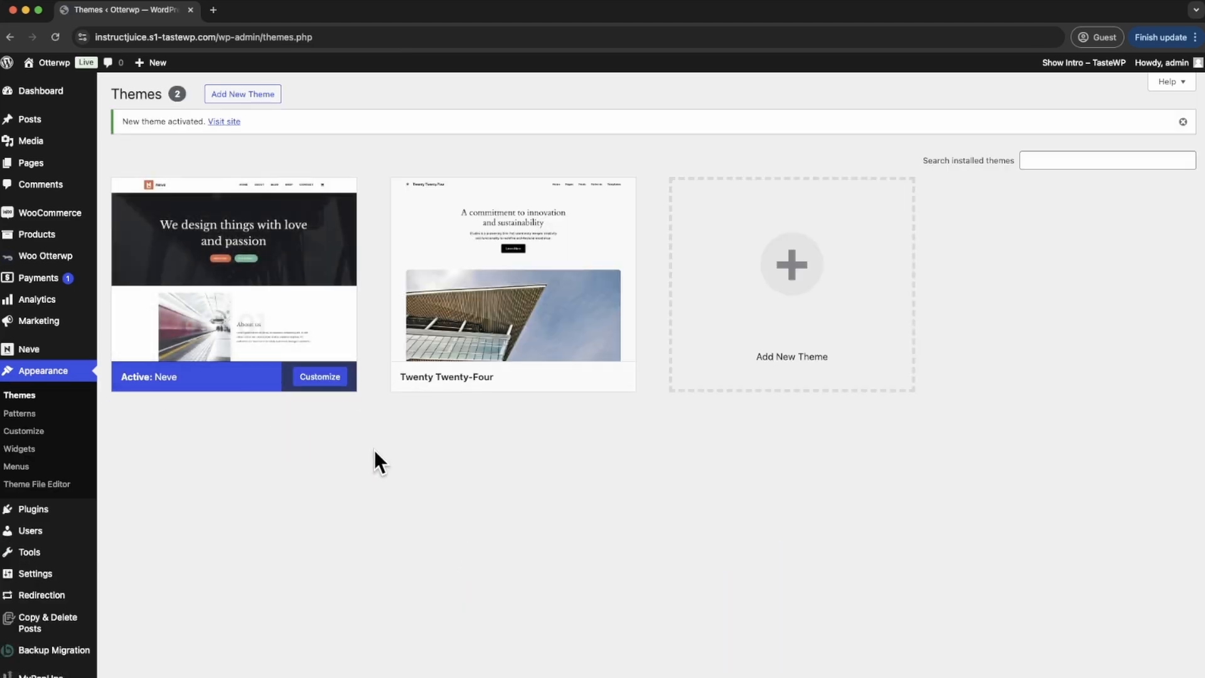
- Open the theme customizer and go to the WooCommerce Product Catalog settings
{"action": "mouse_move", "coordinate": [487, 369]}
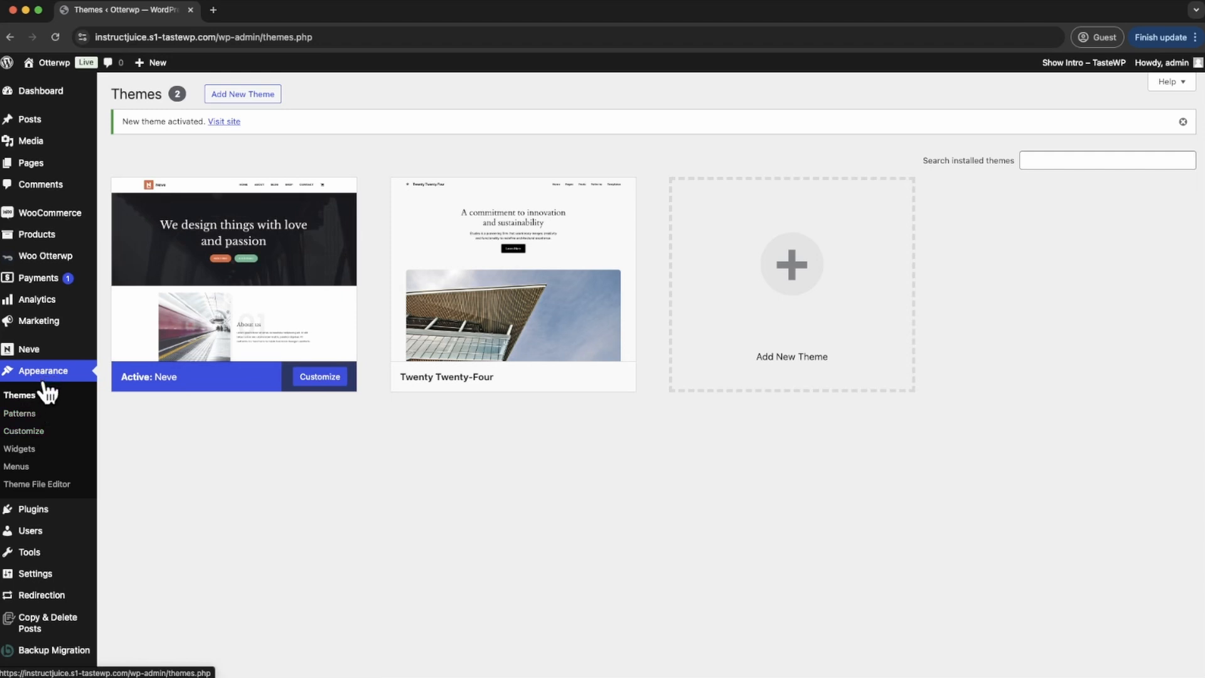
{"action": "left_click", "coordinate": [31, 431]}
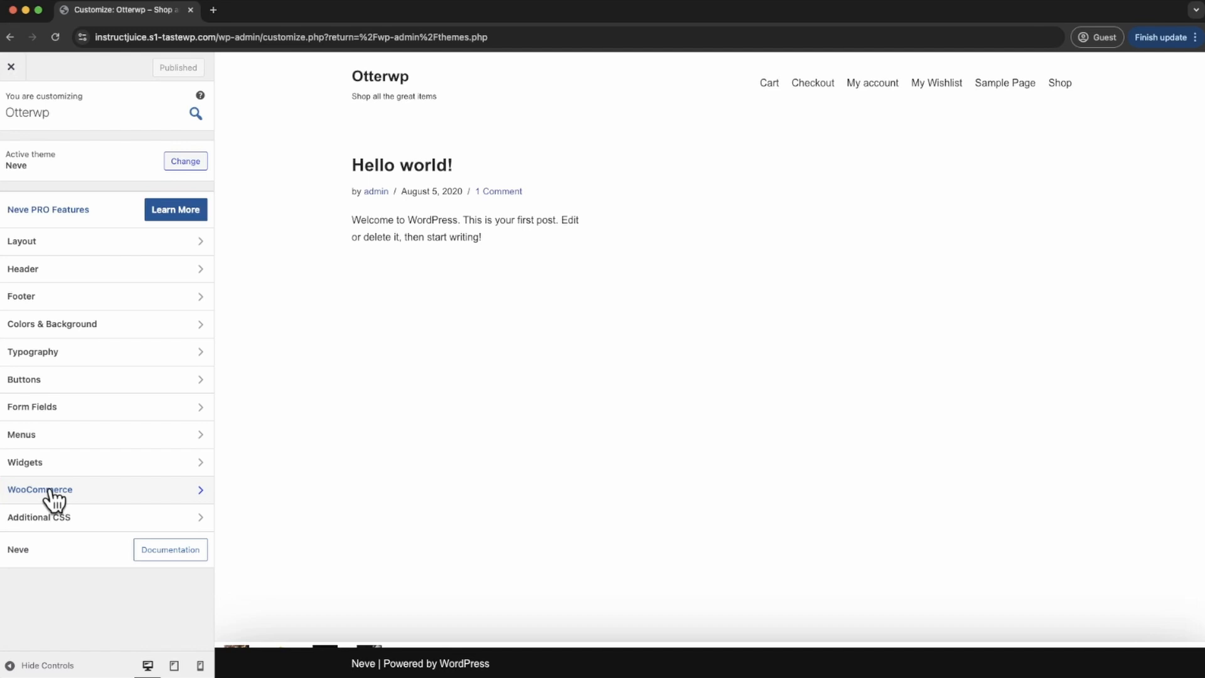
{"action": "left_click", "coordinate": [54, 492]}
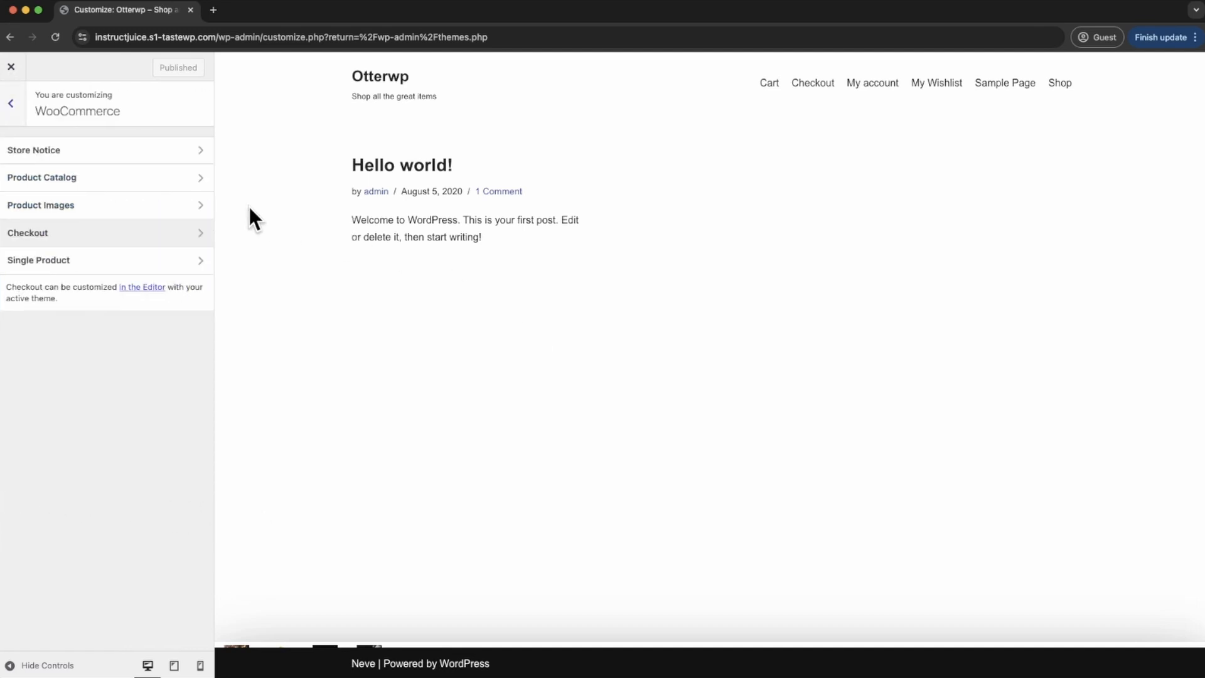
{"action": "left_click", "coordinate": [157, 184]}
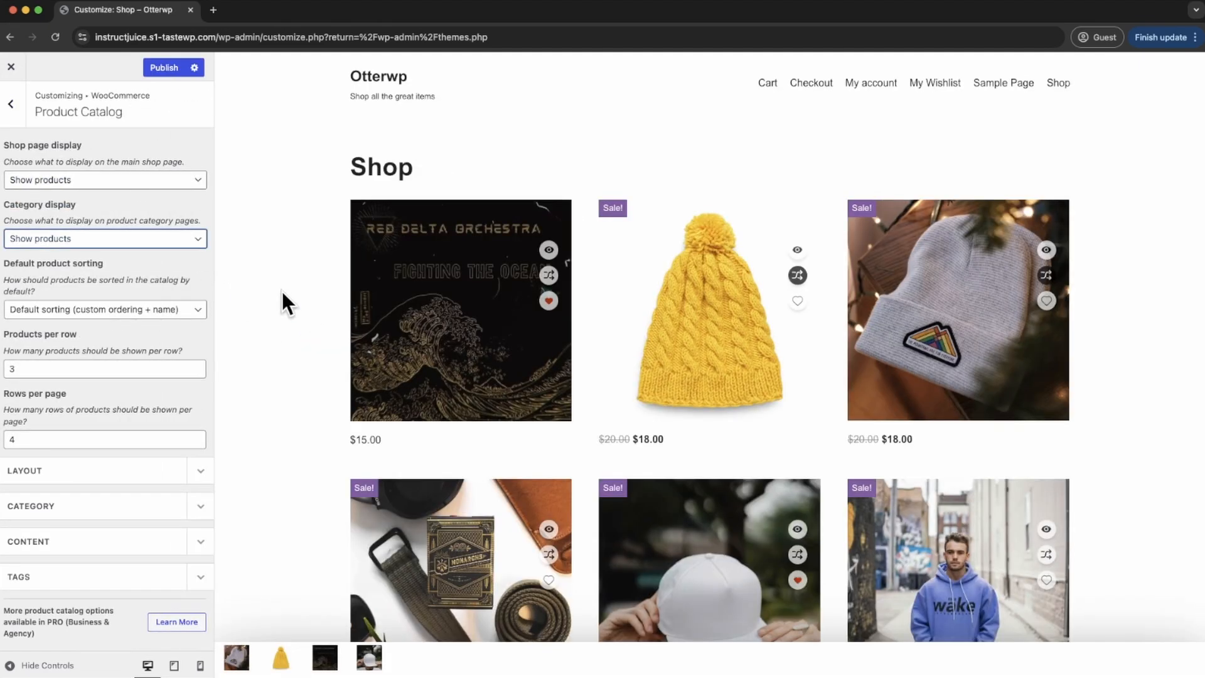
- Try the shop page display with Show categories & products, then return it to Show products
{"action": "left_click", "coordinate": [168, 183]}
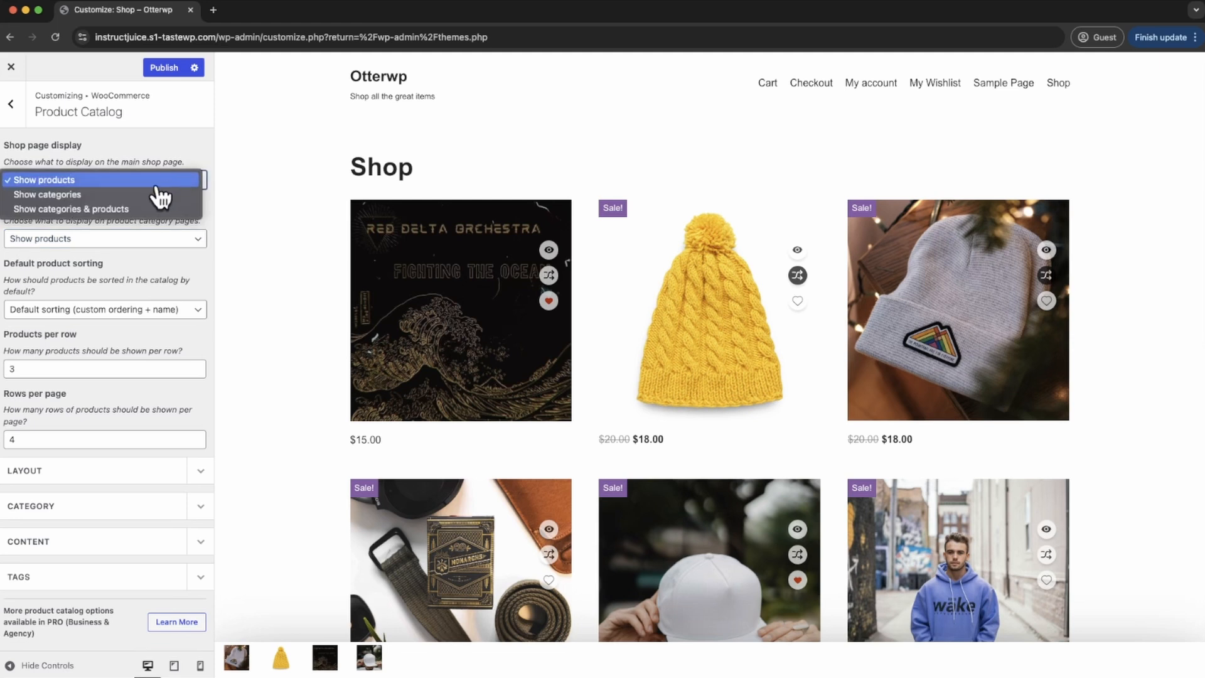
{"action": "left_click", "coordinate": [115, 209]}
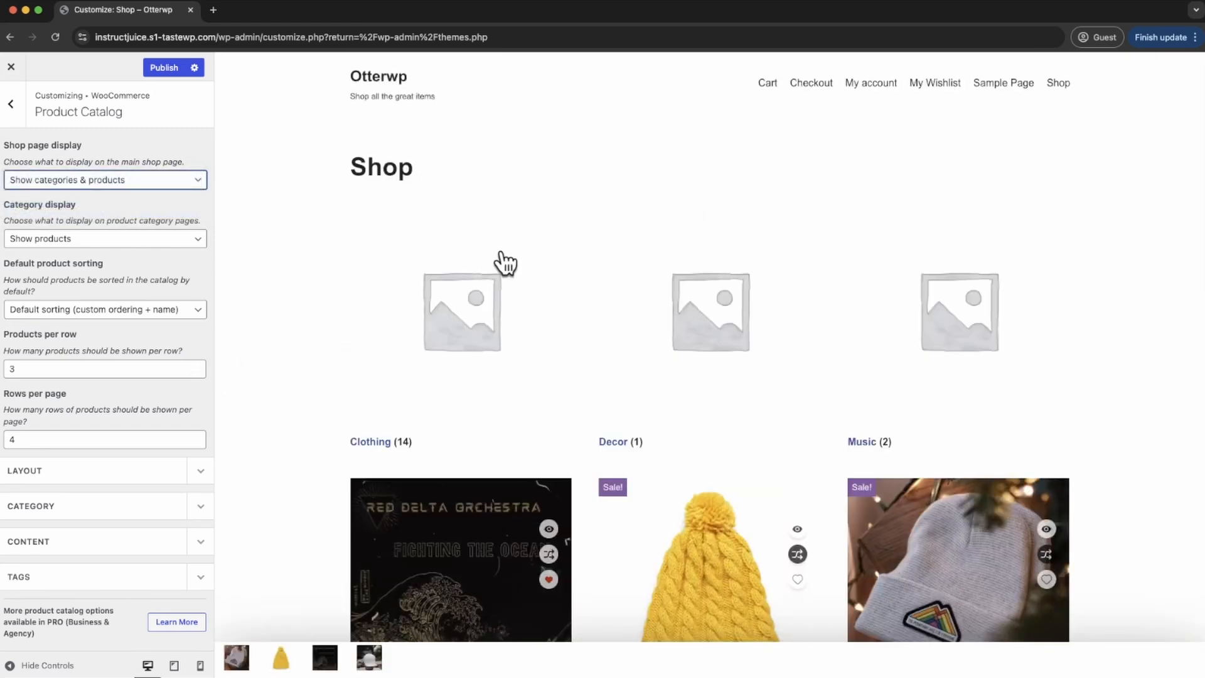
{"action": "left_click", "coordinate": [162, 182]}
{"action": "left_click", "coordinate": [113, 151]}
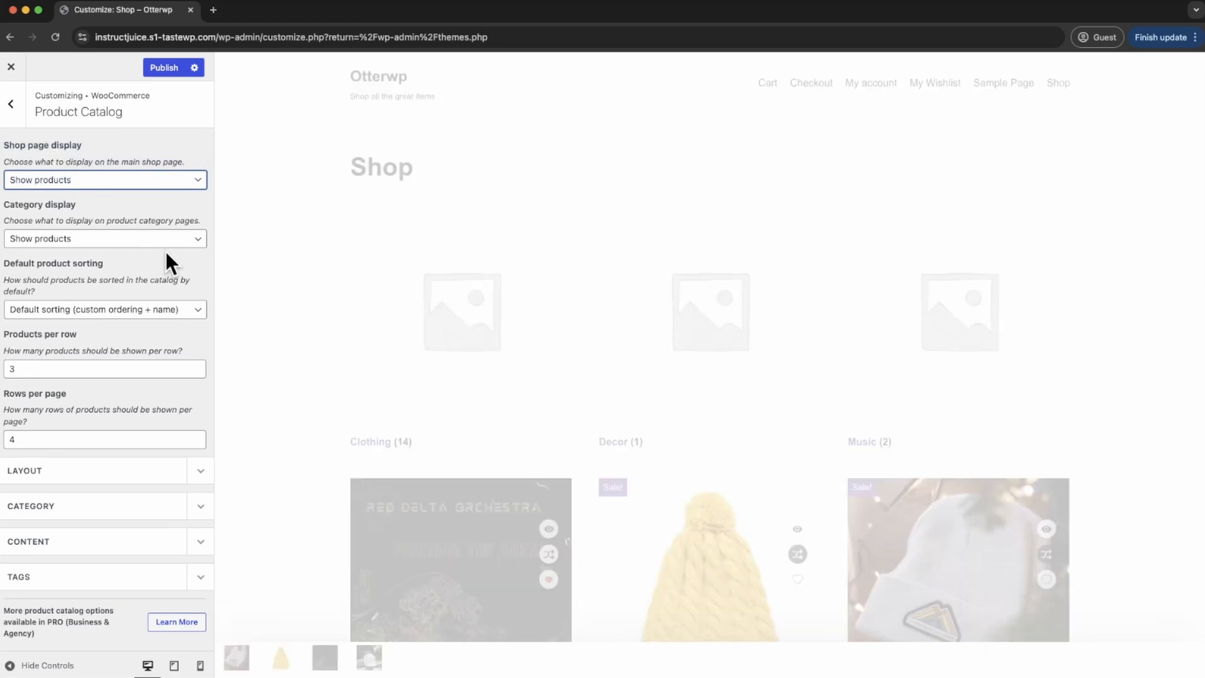
- Set the shop page display to Show categories and the category display to Show subcategories
{"action": "left_click", "coordinate": [119, 242]}
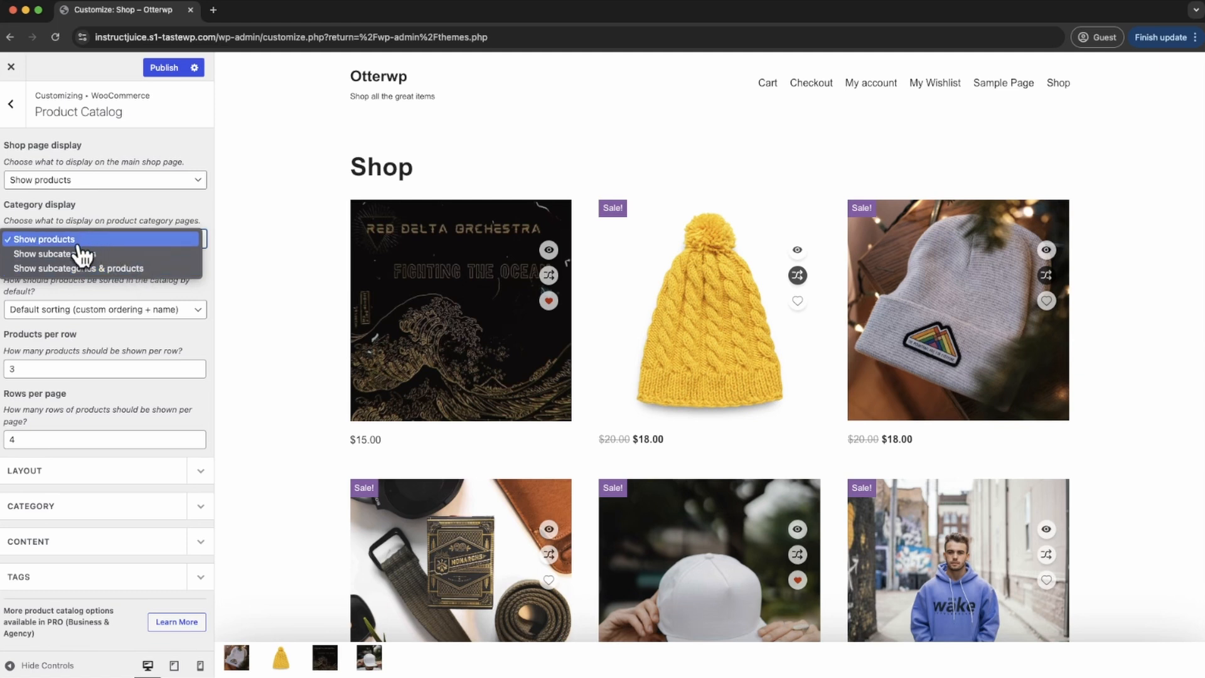
{"action": "left_click", "coordinate": [100, 177]}
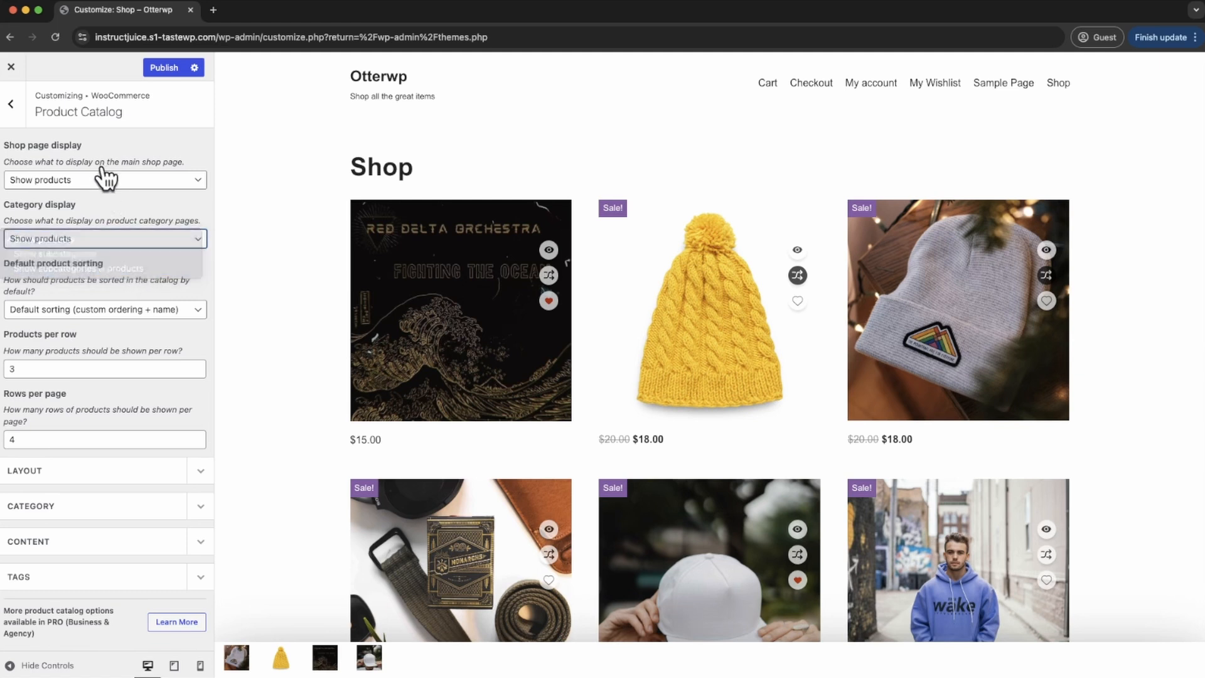
{"action": "left_click", "coordinate": [101, 177]}
{"action": "left_click", "coordinate": [82, 195]}
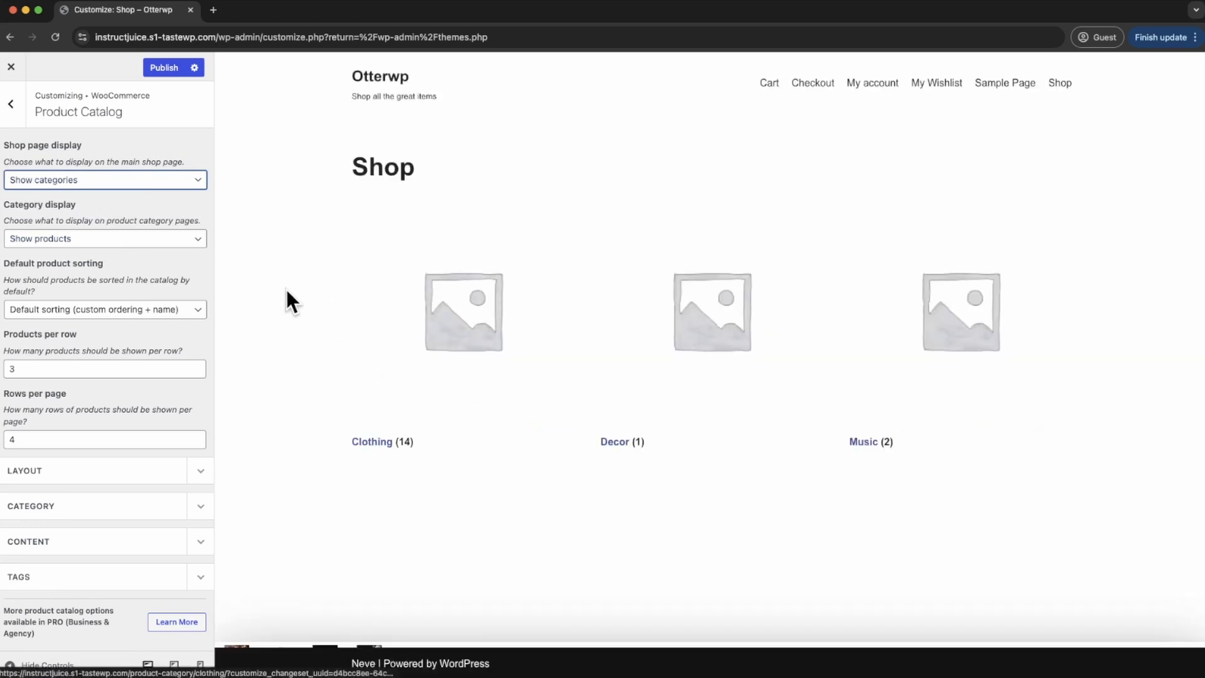
{"action": "left_click", "coordinate": [105, 242]}
{"action": "left_click", "coordinate": [95, 253]}
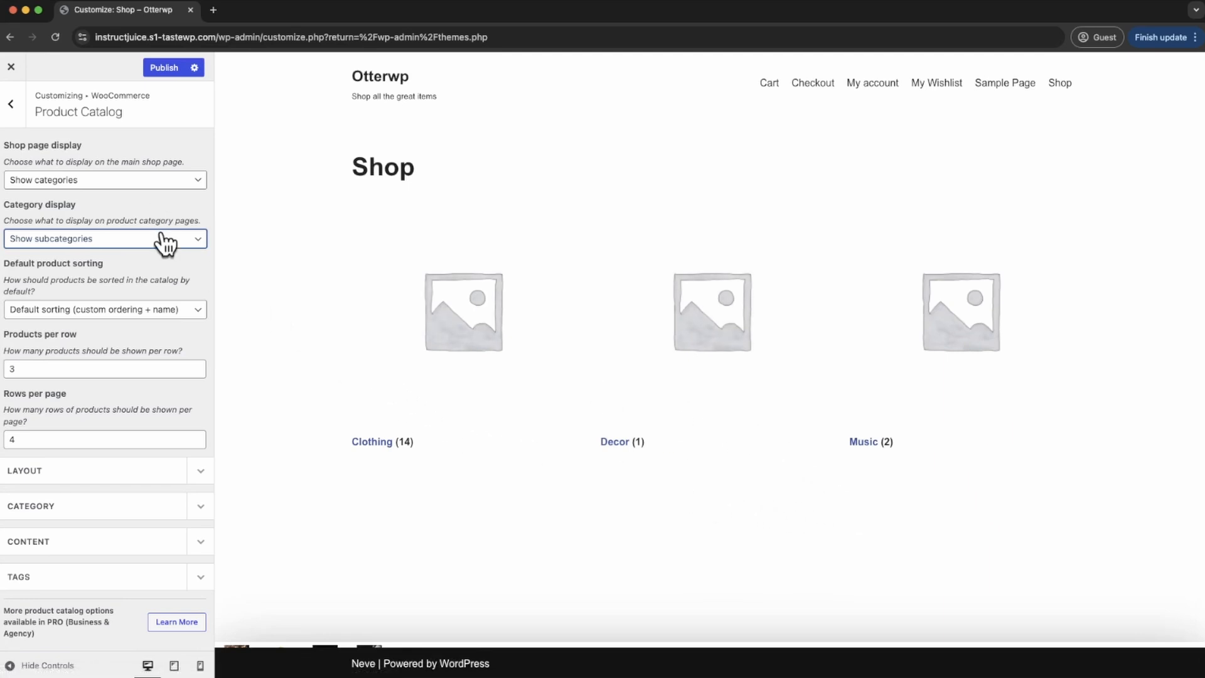
- Return both the shop page display and the category display to Show products
{"action": "left_click", "coordinate": [160, 180]}
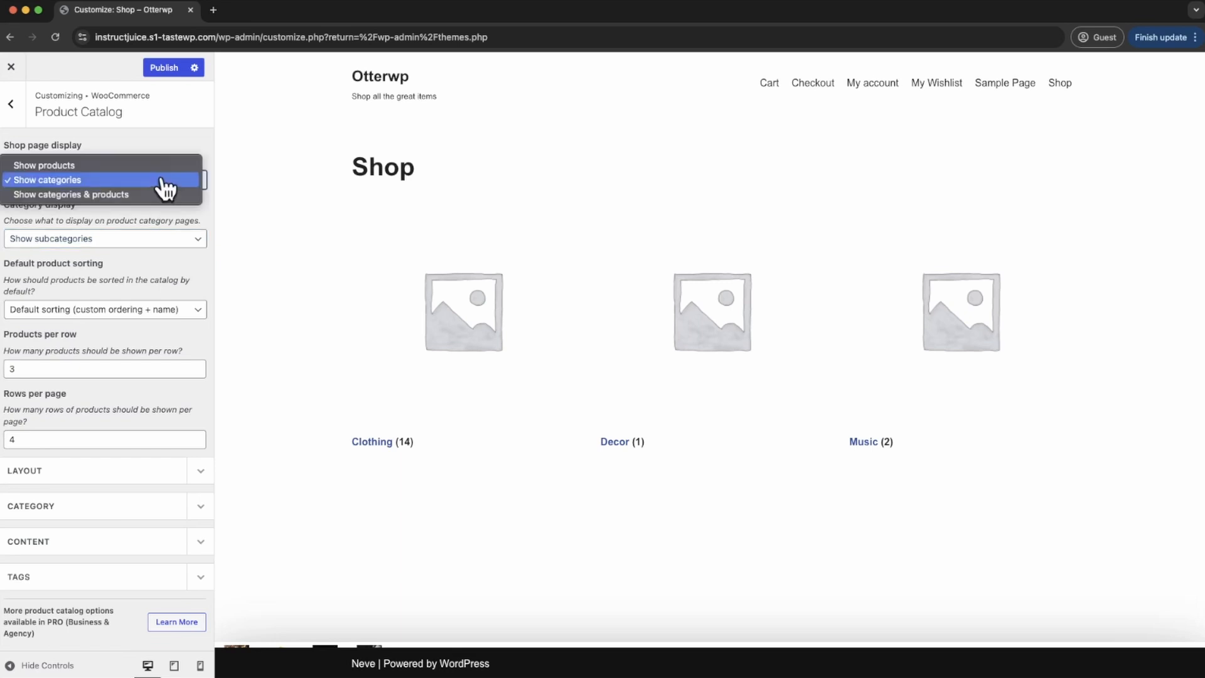
{"action": "left_click", "coordinate": [136, 165]}
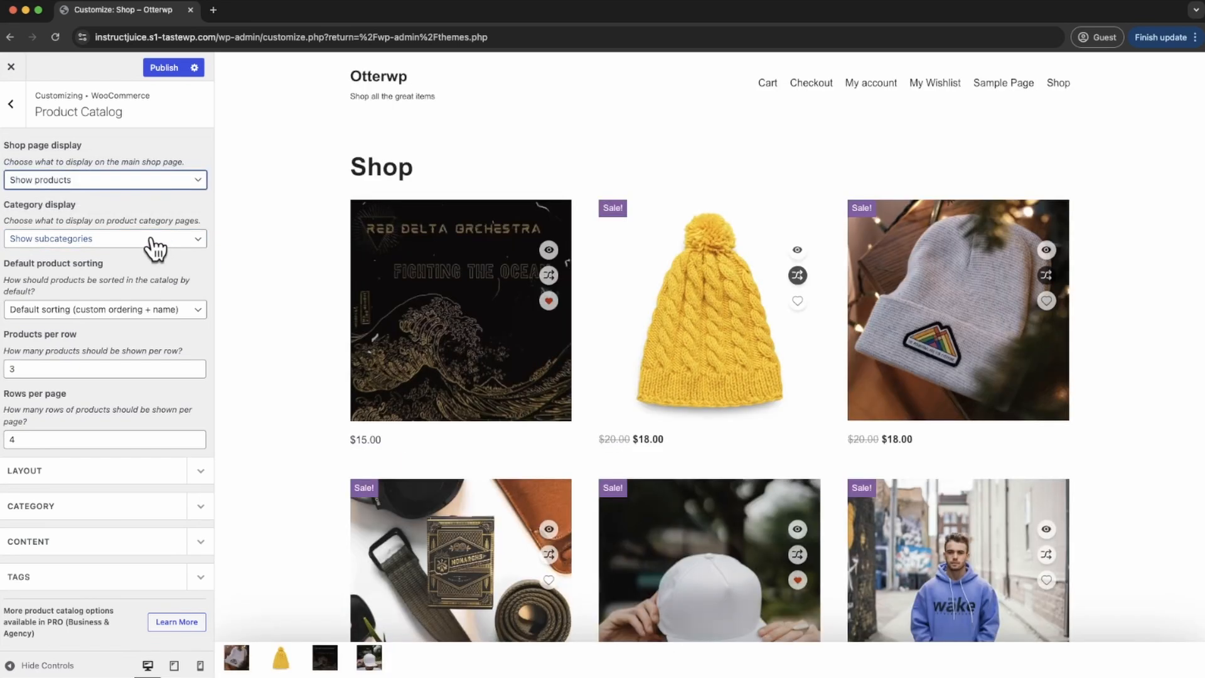
{"action": "left_click", "coordinate": [150, 239]}
{"action": "left_click", "coordinate": [111, 224]}
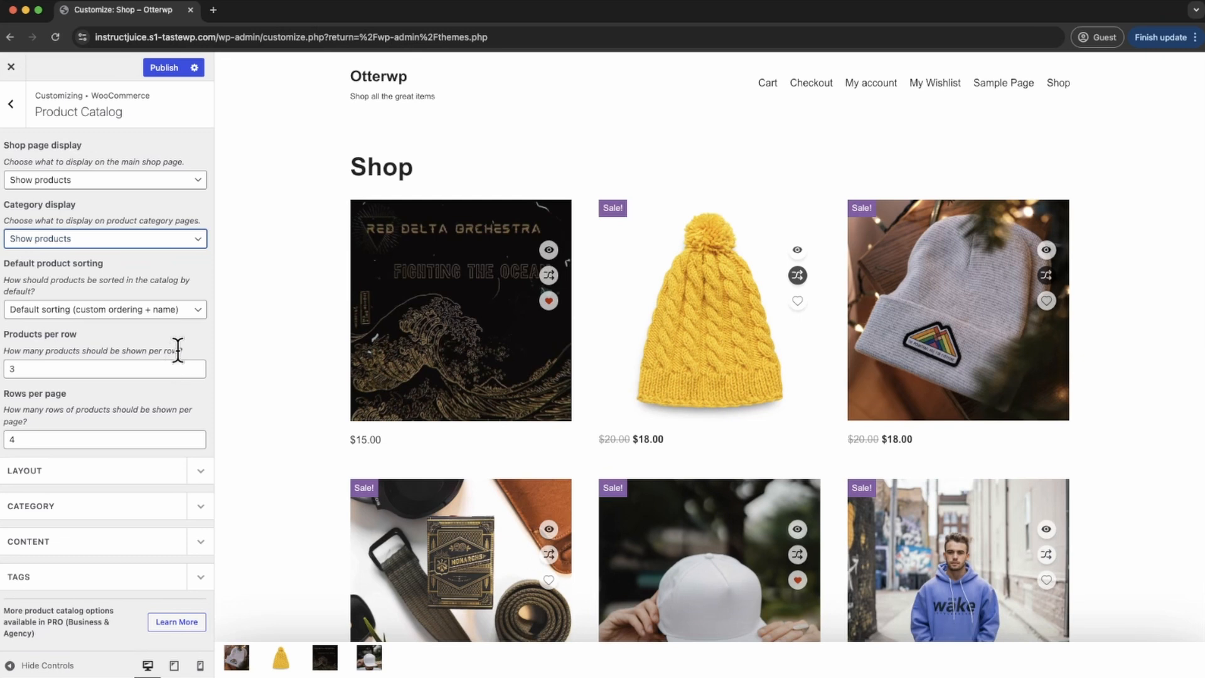
- Look through the default product sorting choices and keep Default sorting (custom ordering + name)
{"action": "left_click", "coordinate": [194, 312]}
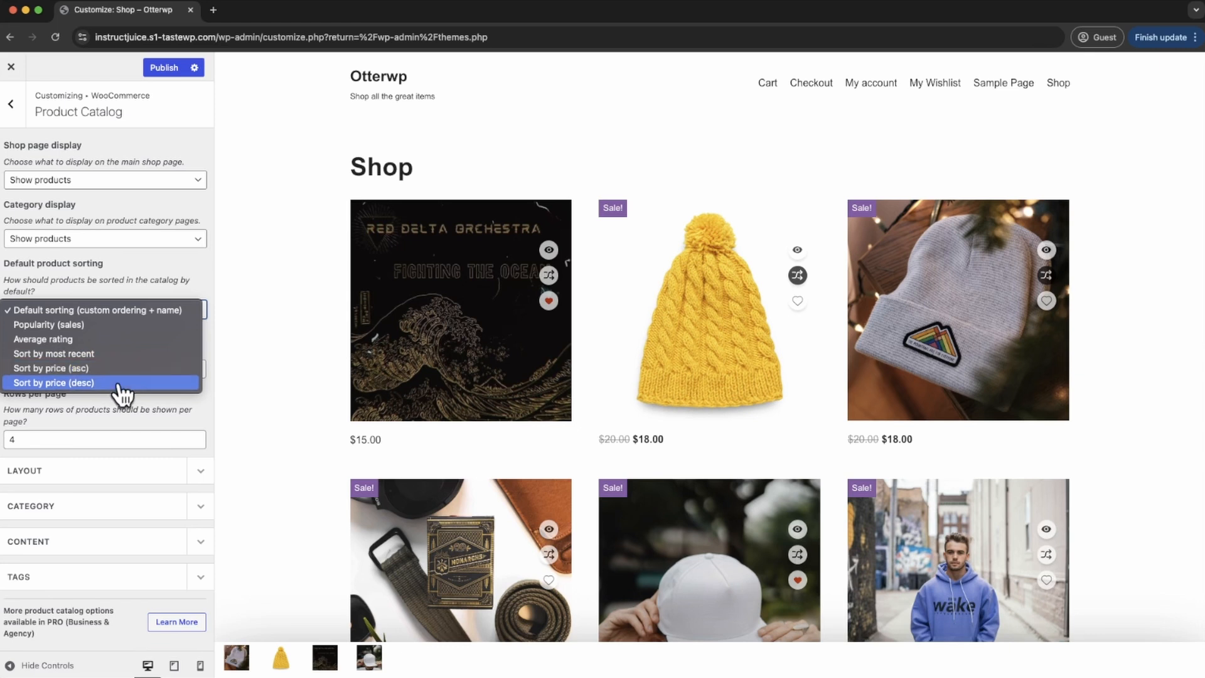
{"action": "left_click", "coordinate": [137, 403]}
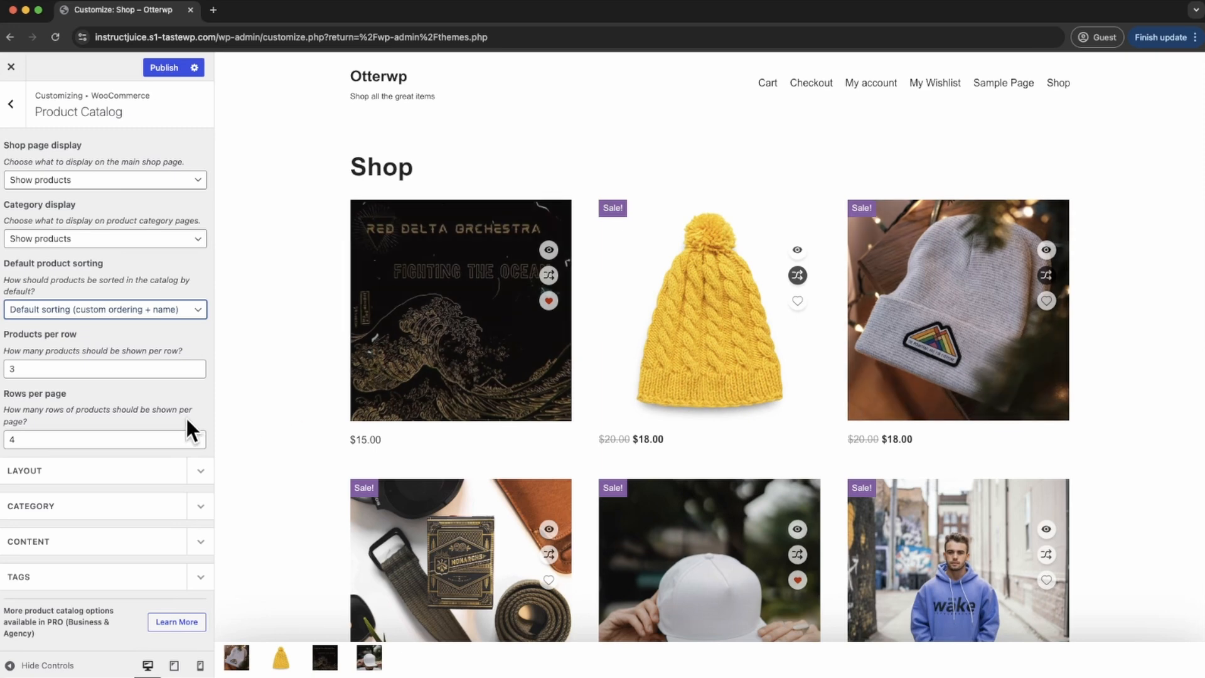
- Try 2 and 3 products per row in the catalog, then set products per row to 4
{"action": "left_click", "coordinate": [196, 364]}
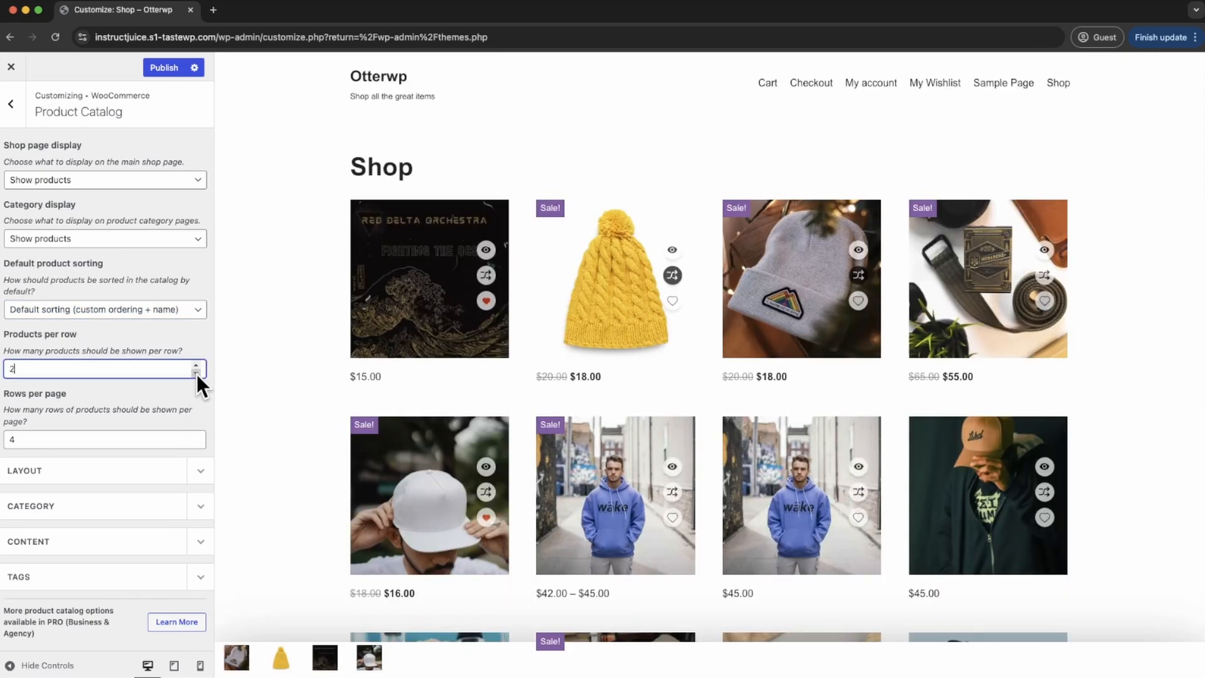
{"action": "left_click", "coordinate": [196, 373]}
{"action": "left_click", "coordinate": [195, 373]}
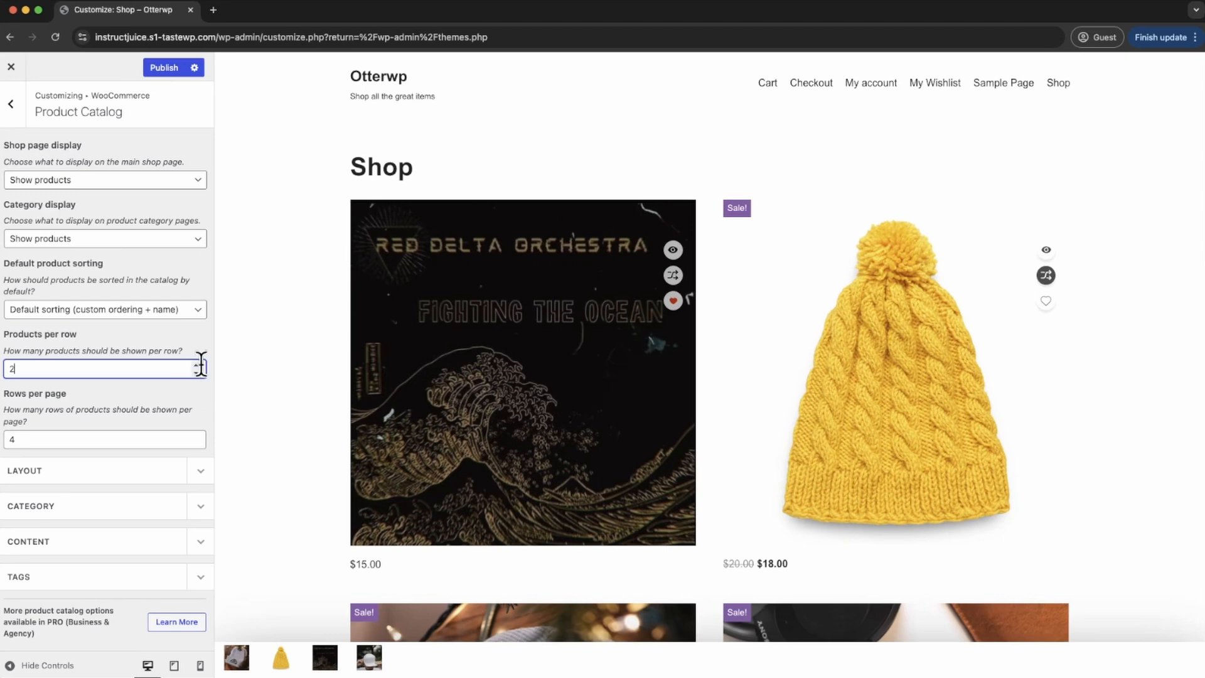
{"action": "left_click", "coordinate": [197, 365]}
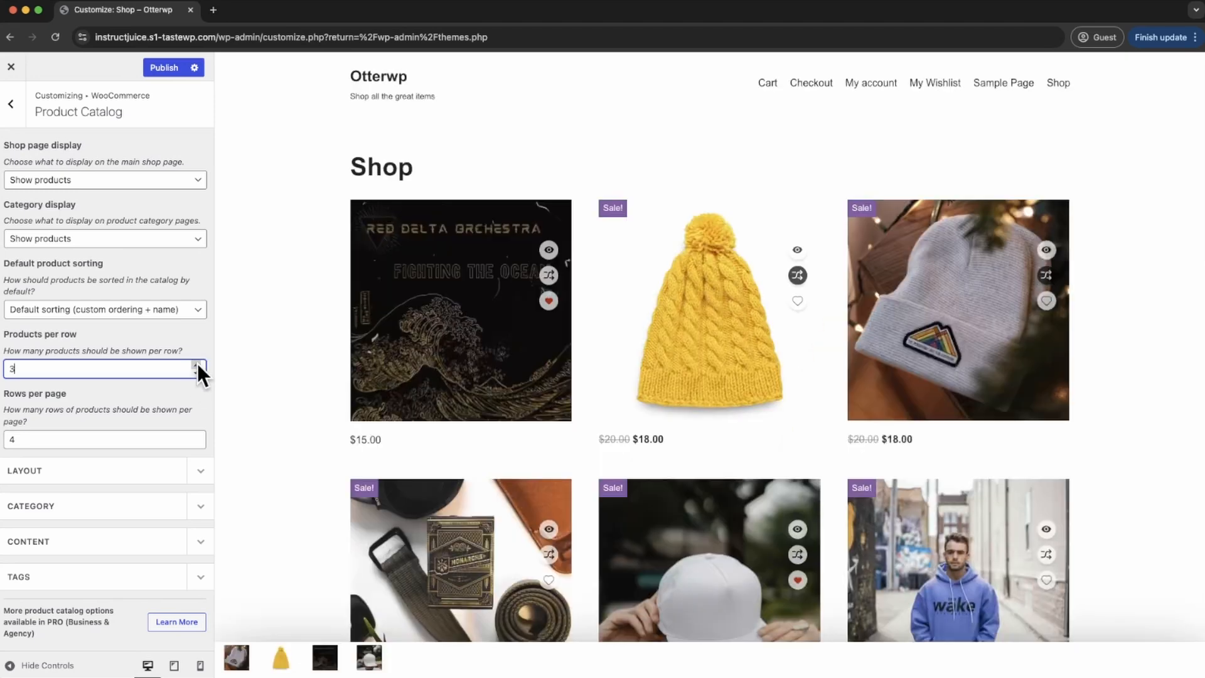
{"action": "left_click", "coordinate": [197, 365]}
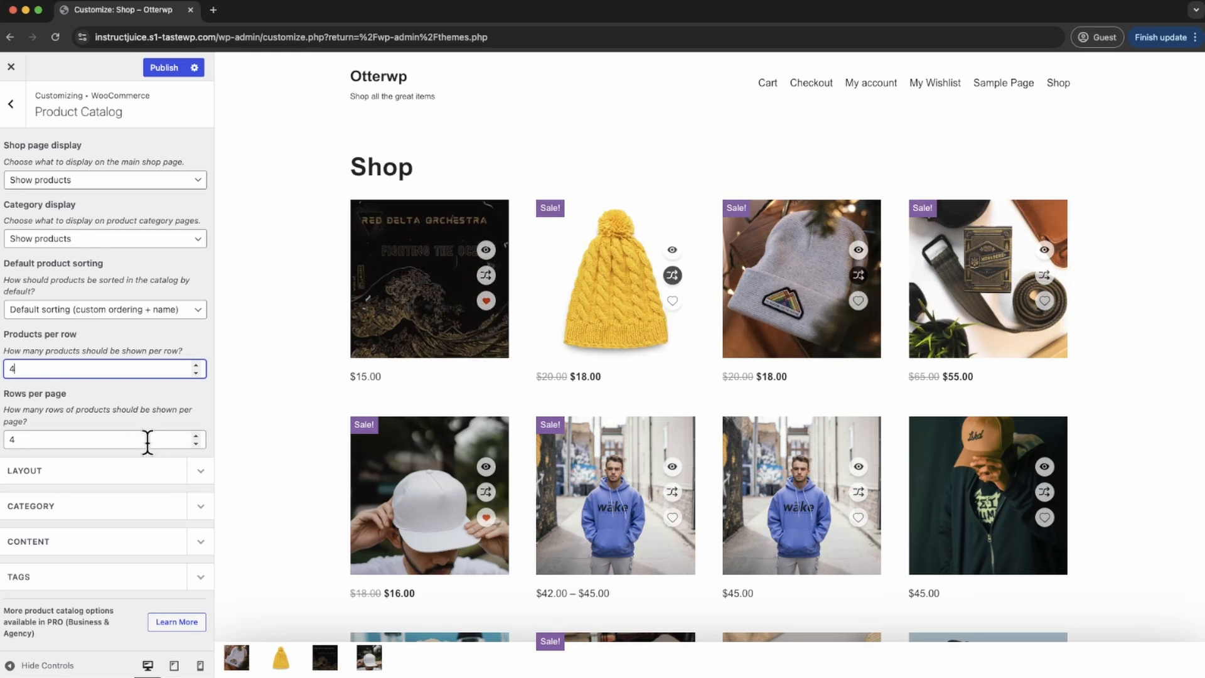
- Set the rows per page to 5 and check the last product row in the shop preview
{"action": "scroll", "coordinate": [316, 433], "scroll_direction": "down", "scroll_amount": 7}
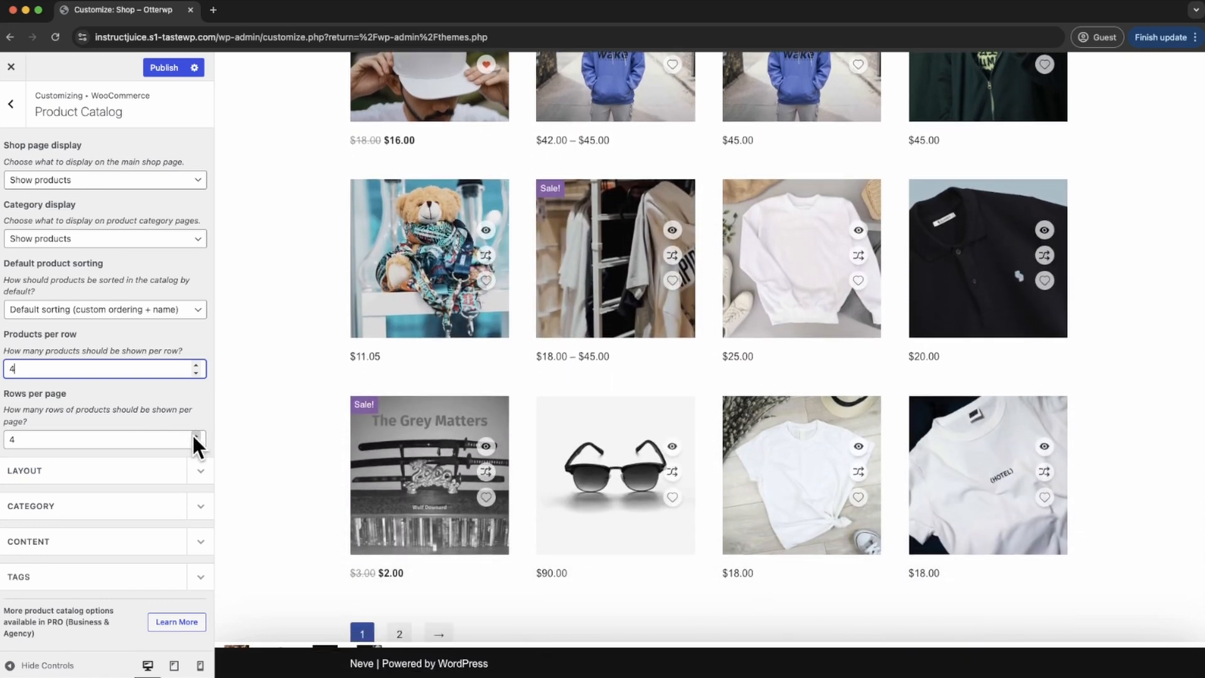
{"action": "left_click", "coordinate": [197, 434]}
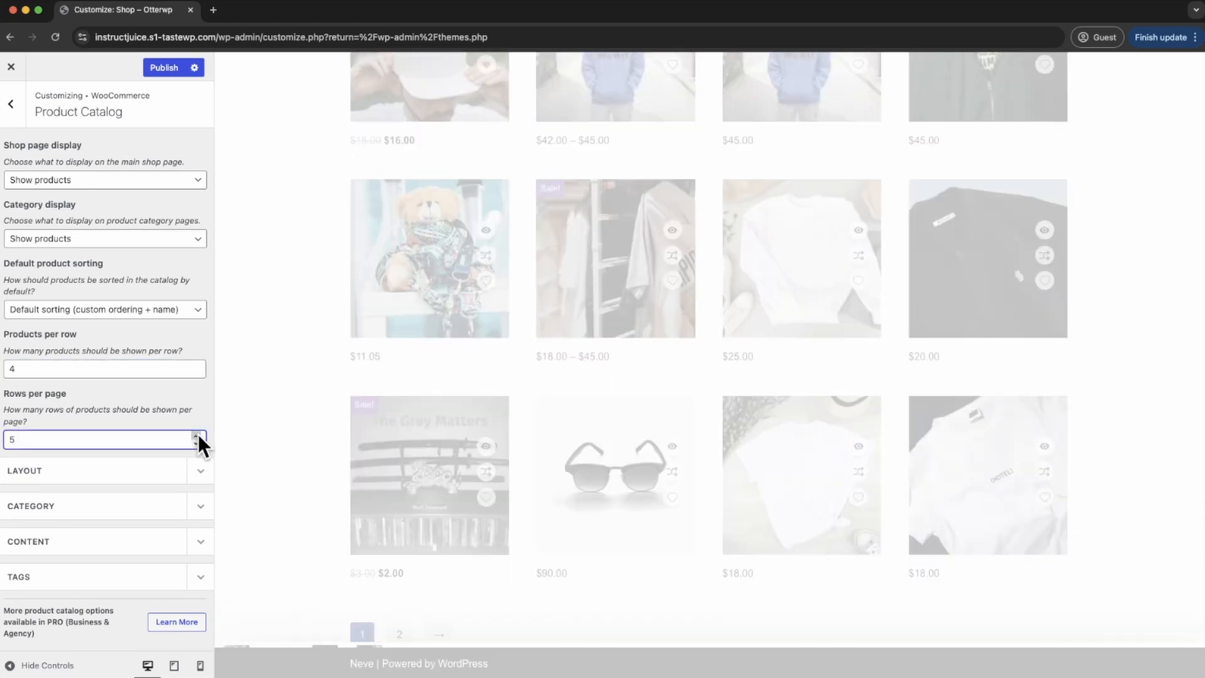
{"action": "scroll", "coordinate": [371, 429], "scroll_direction": "down", "scroll_amount": 3}
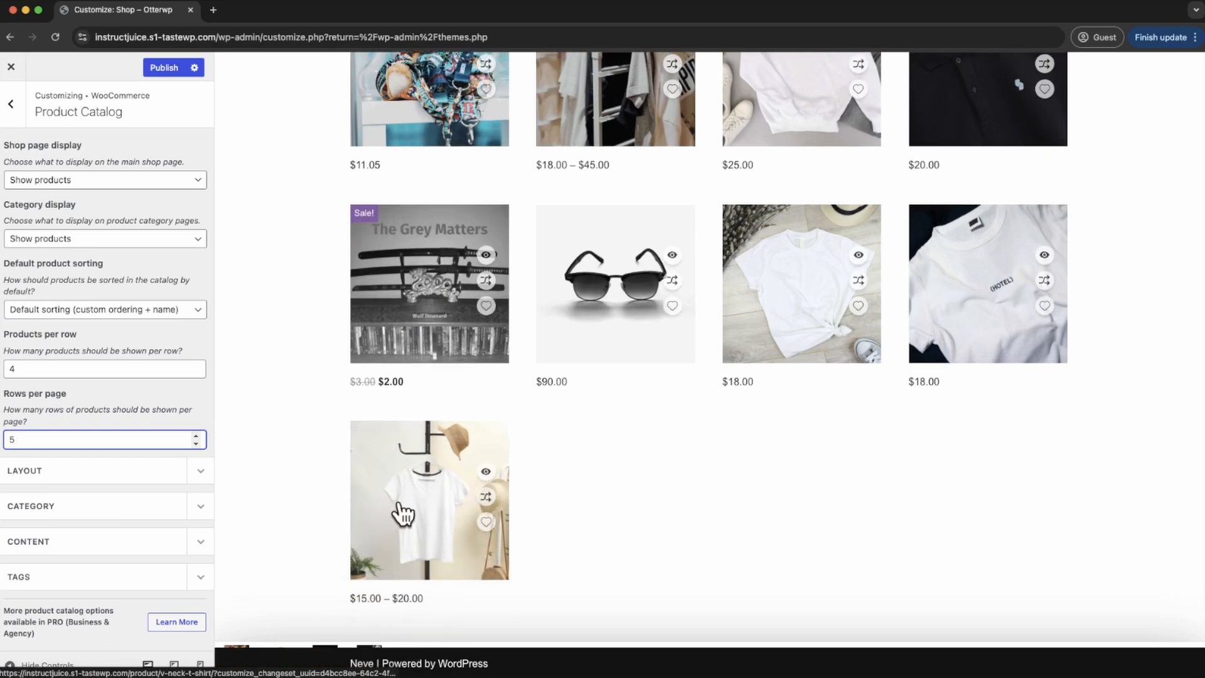
- Expand the catalog's Layout section and examine the available product layouts and button styles
{"action": "left_click", "coordinate": [117, 476]}
{"action": "scroll", "coordinate": [129, 484], "scroll_direction": "down", "scroll_amount": 2}
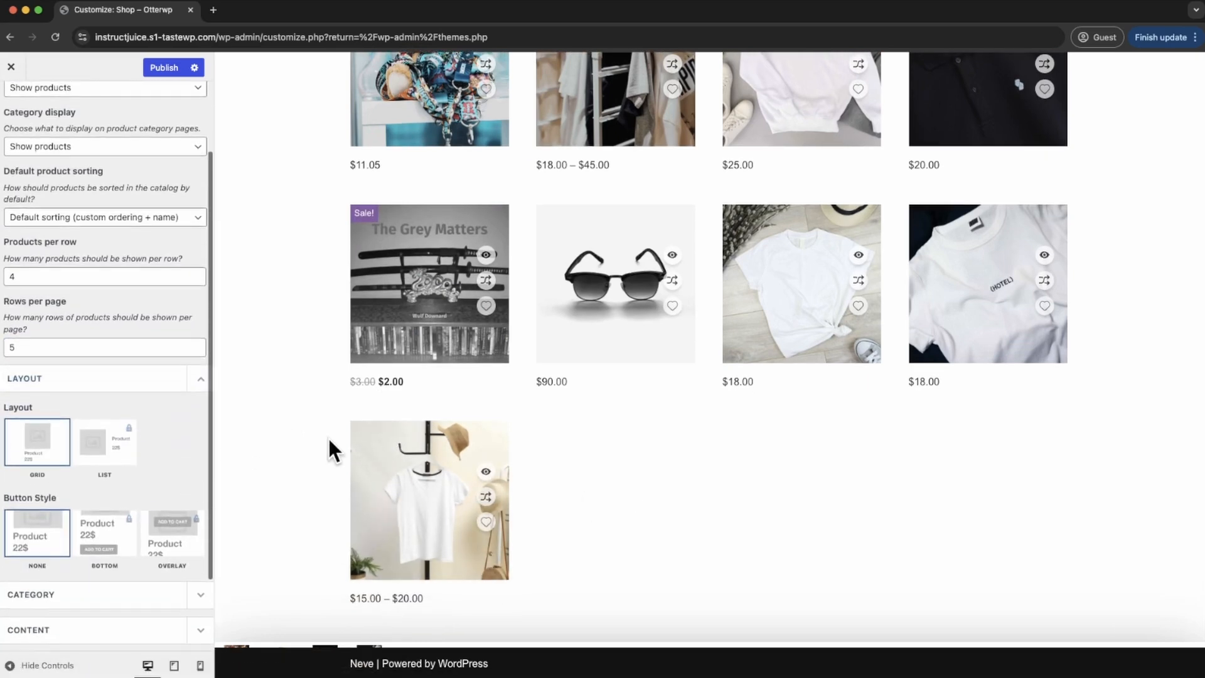
{"action": "scroll", "coordinate": [328, 449], "scroll_direction": "up", "scroll_amount": 7}
{"action": "scroll", "coordinate": [572, 344], "scroll_direction": "up", "scroll_amount": 3}
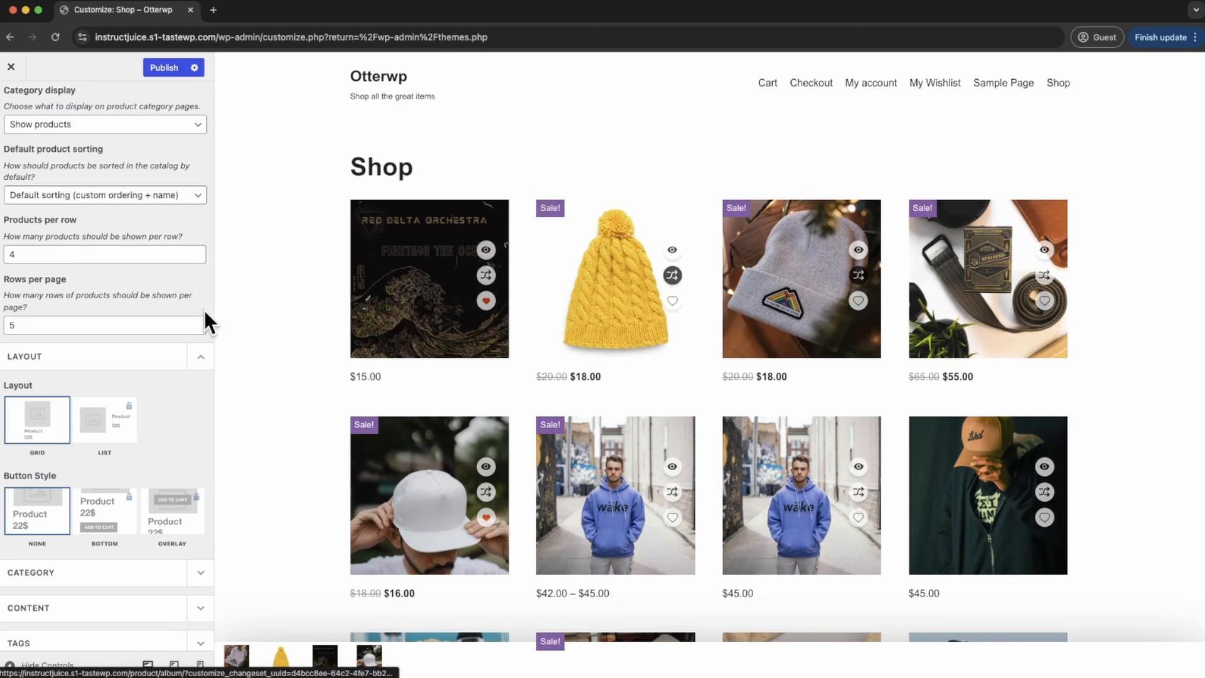
{"action": "mouse_move", "coordinate": [105, 427]}
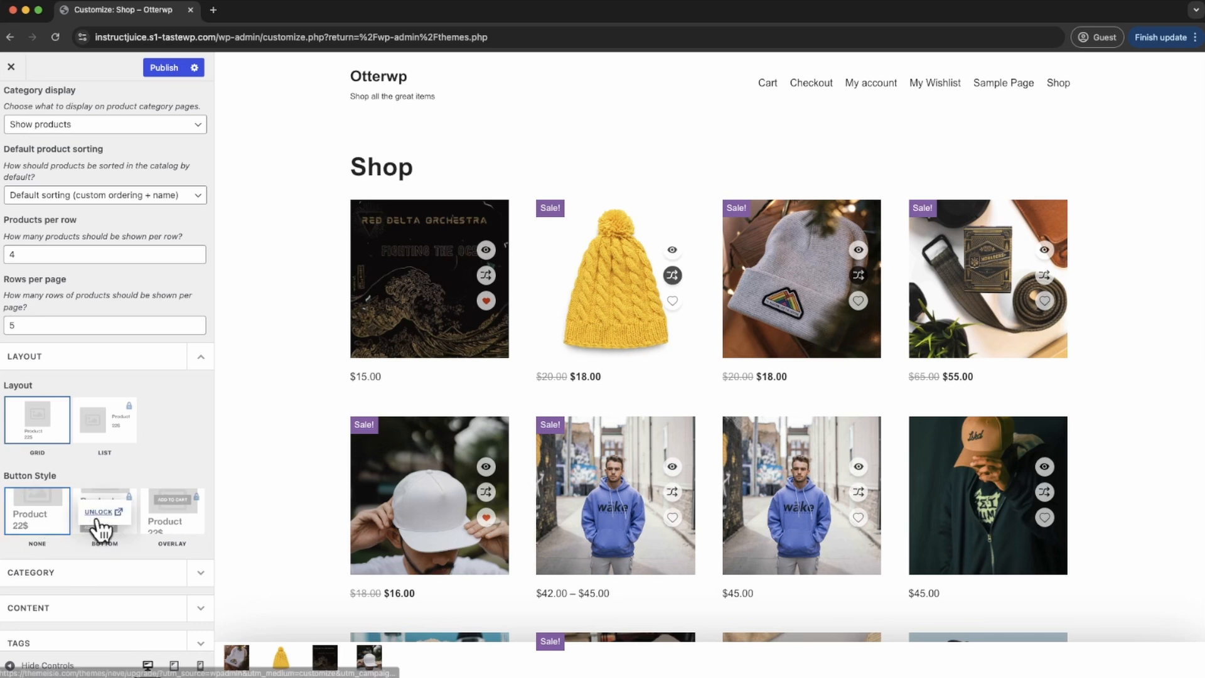
{"action": "mouse_move", "coordinate": [192, 495]}
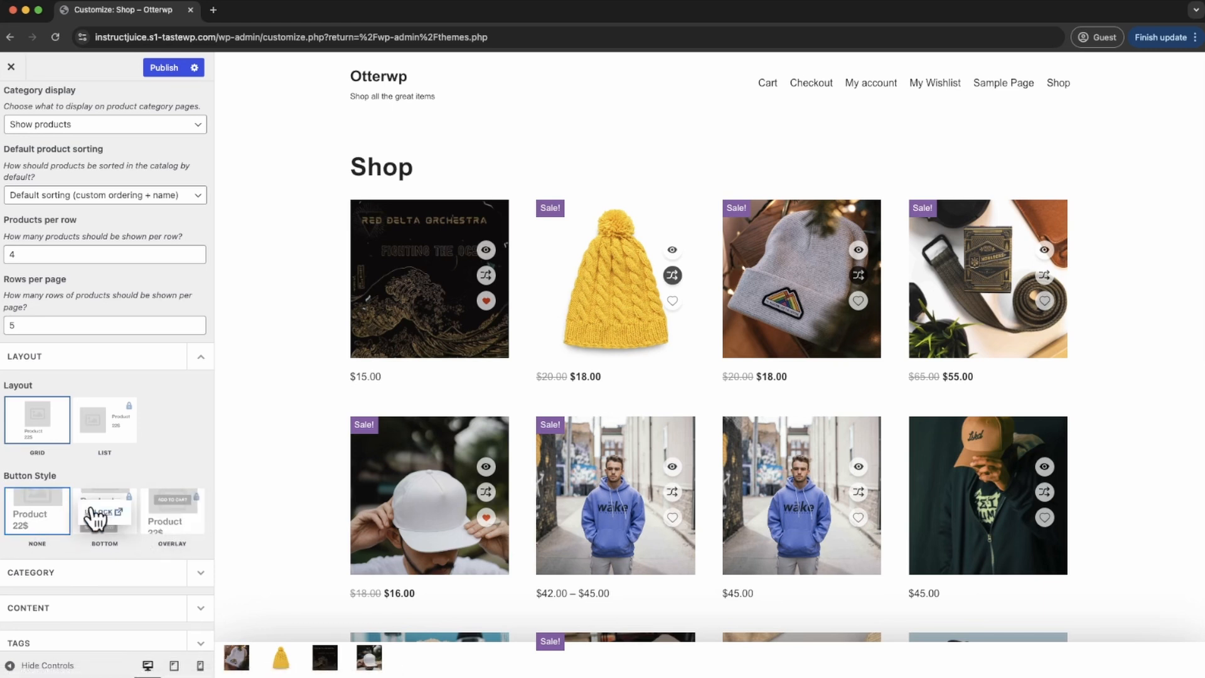
- Expand the Category and Content sections and examine the category layout and content alignment options
{"action": "scroll", "coordinate": [94, 511], "scroll_direction": "down", "scroll_amount": 2}
{"action": "left_click", "coordinate": [98, 507]}
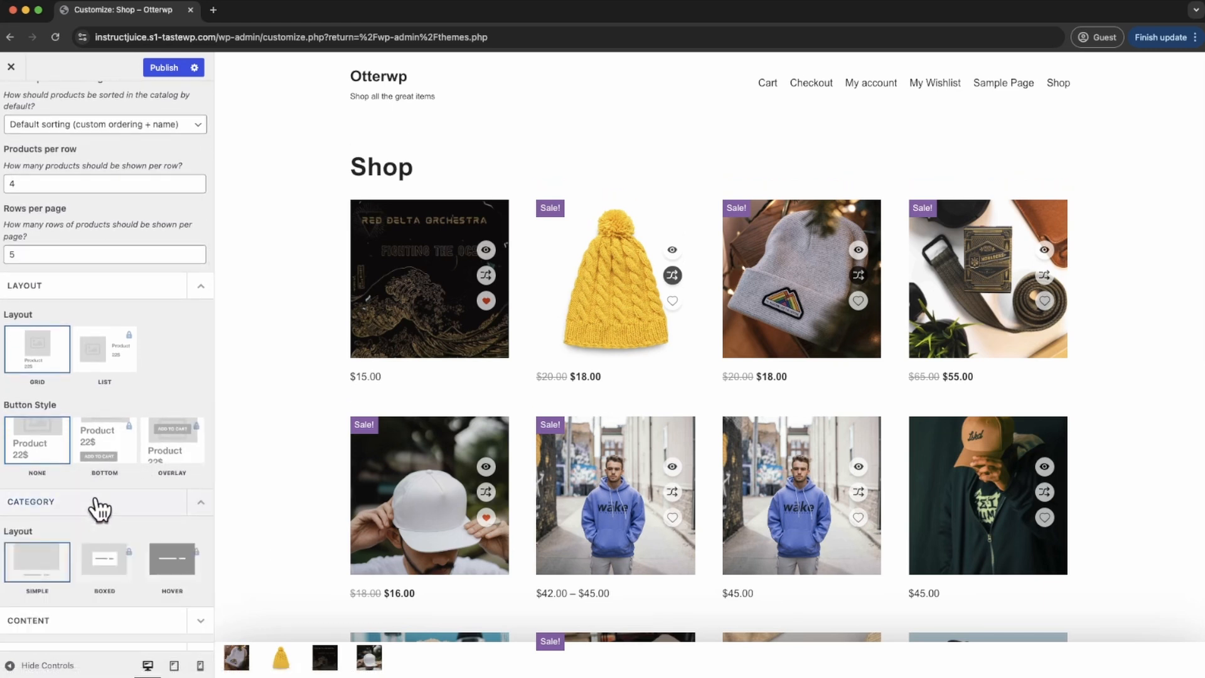
{"action": "scroll", "coordinate": [97, 507], "scroll_direction": "down", "scroll_amount": 2}
{"action": "mouse_move", "coordinate": [148, 498]}
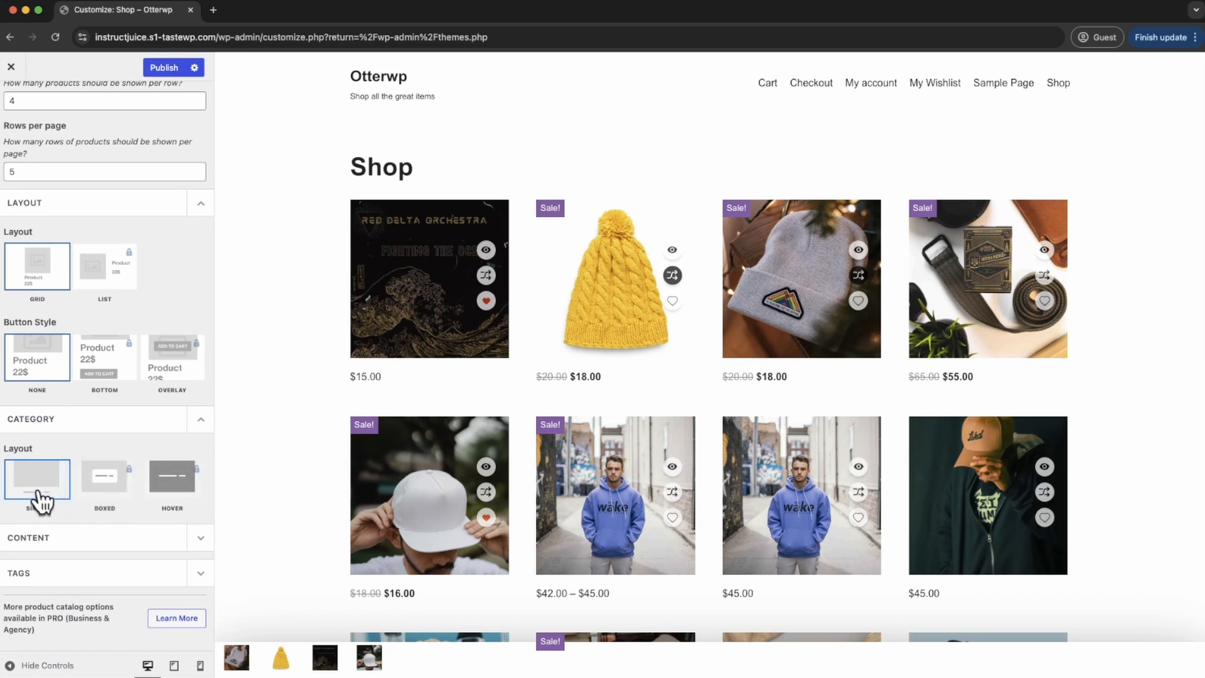
{"action": "left_click", "coordinate": [100, 537]}
{"action": "scroll", "coordinate": [111, 542], "scroll_direction": "down", "scroll_amount": 2}
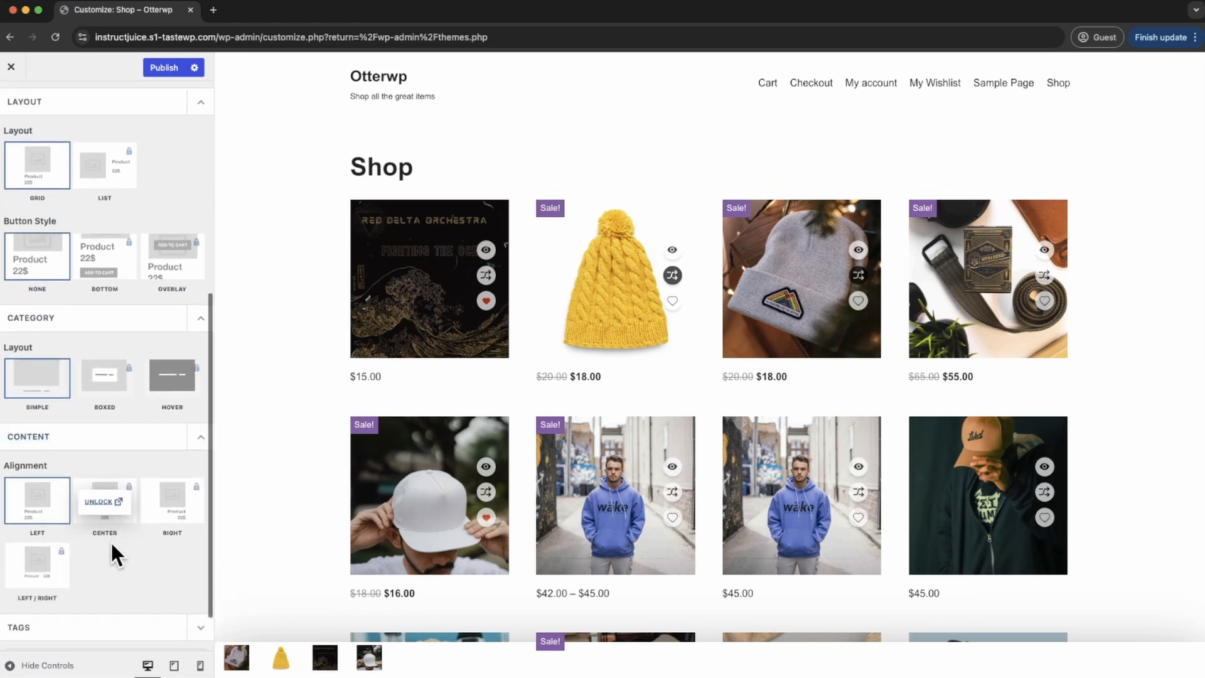
- Expand the Tags section of the product catalog settings and examine the tag, content, category and layout style options
{"action": "scroll", "coordinate": [76, 569], "scroll_direction": "down", "scroll_amount": 1}
{"action": "left_click", "coordinate": [88, 582]}
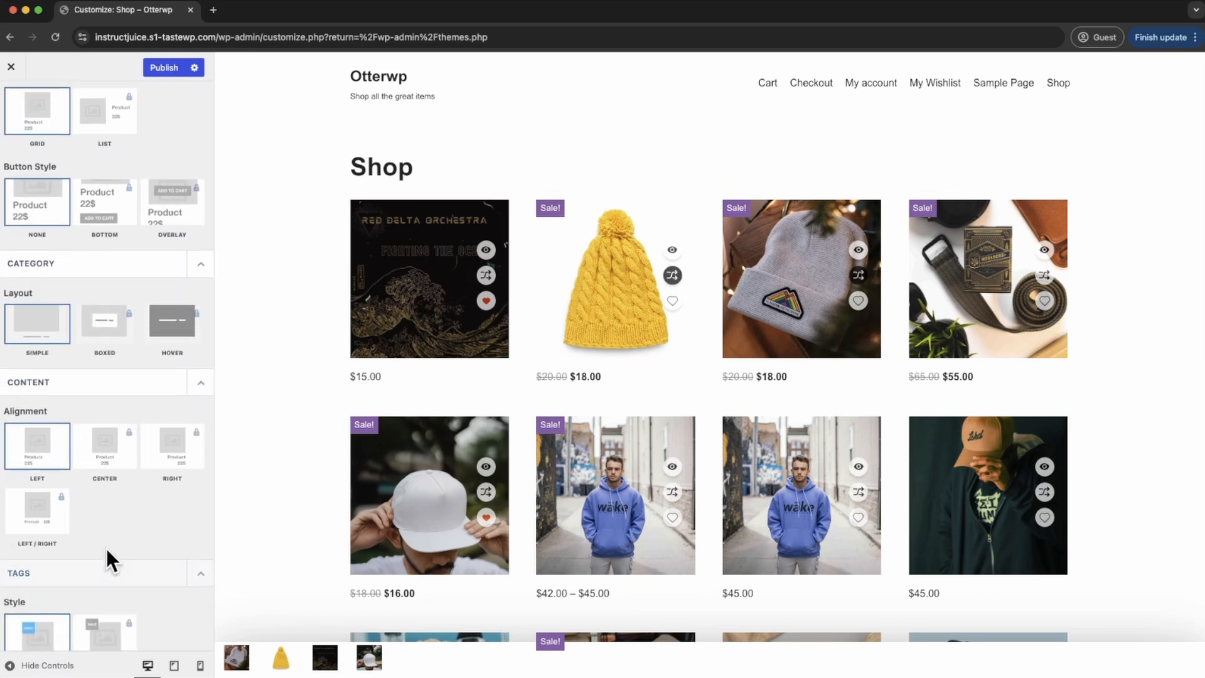
{"action": "scroll", "coordinate": [107, 548], "scroll_direction": "down", "scroll_amount": 1}
{"action": "scroll", "coordinate": [81, 440], "scroll_direction": "up", "scroll_amount": 1}
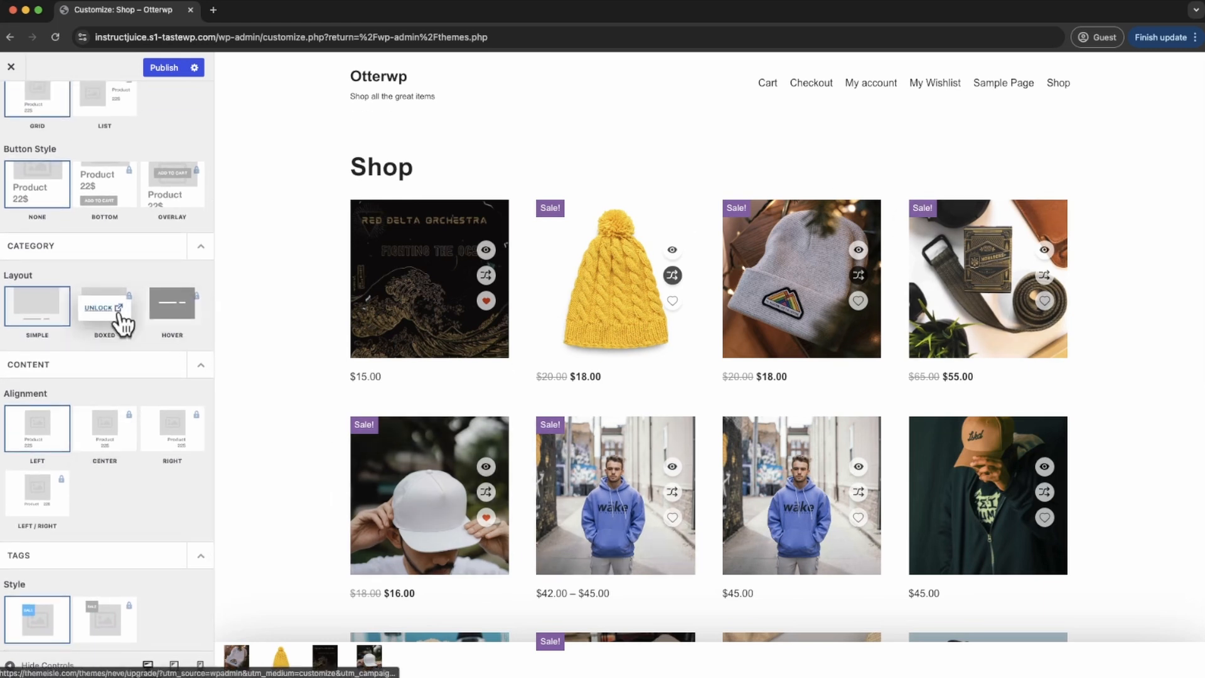
{"action": "scroll", "coordinate": [121, 498], "scroll_direction": "up", "scroll_amount": 1}
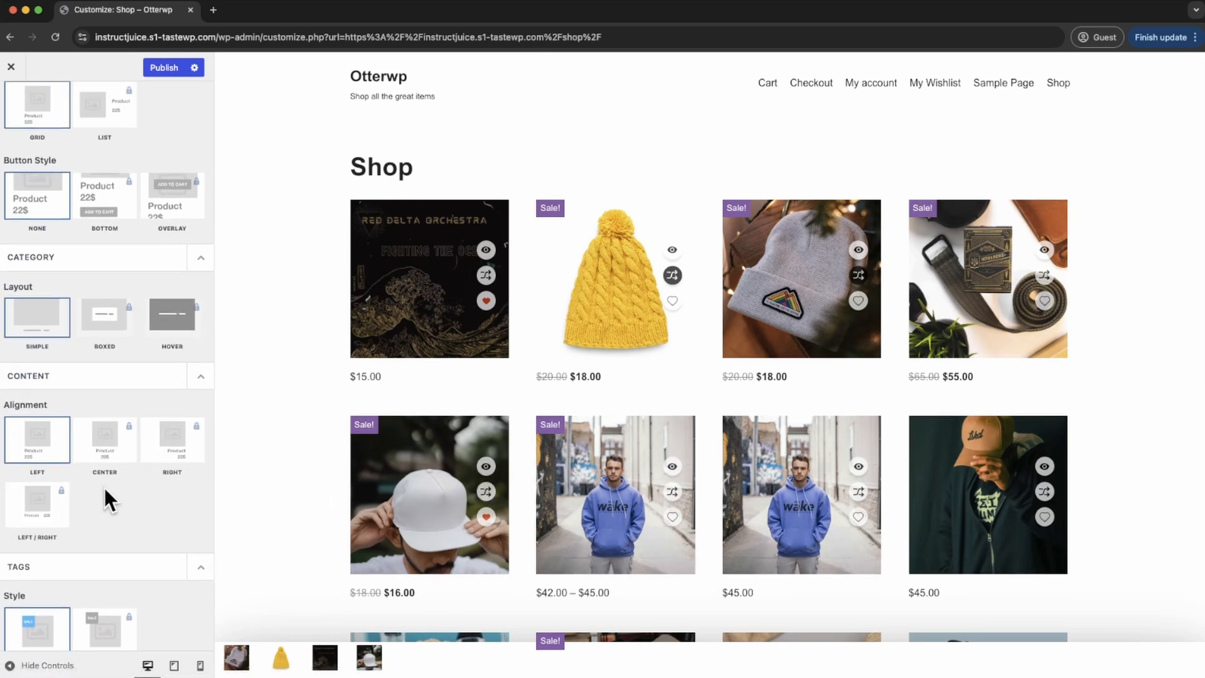
{"action": "scroll", "coordinate": [107, 488], "scroll_direction": "down", "scroll_amount": 1}
{"action": "scroll", "coordinate": [138, 405], "scroll_direction": "up", "scroll_amount": 1}
{"action": "scroll", "coordinate": [135, 401], "scroll_direction": "up", "scroll_amount": 1}
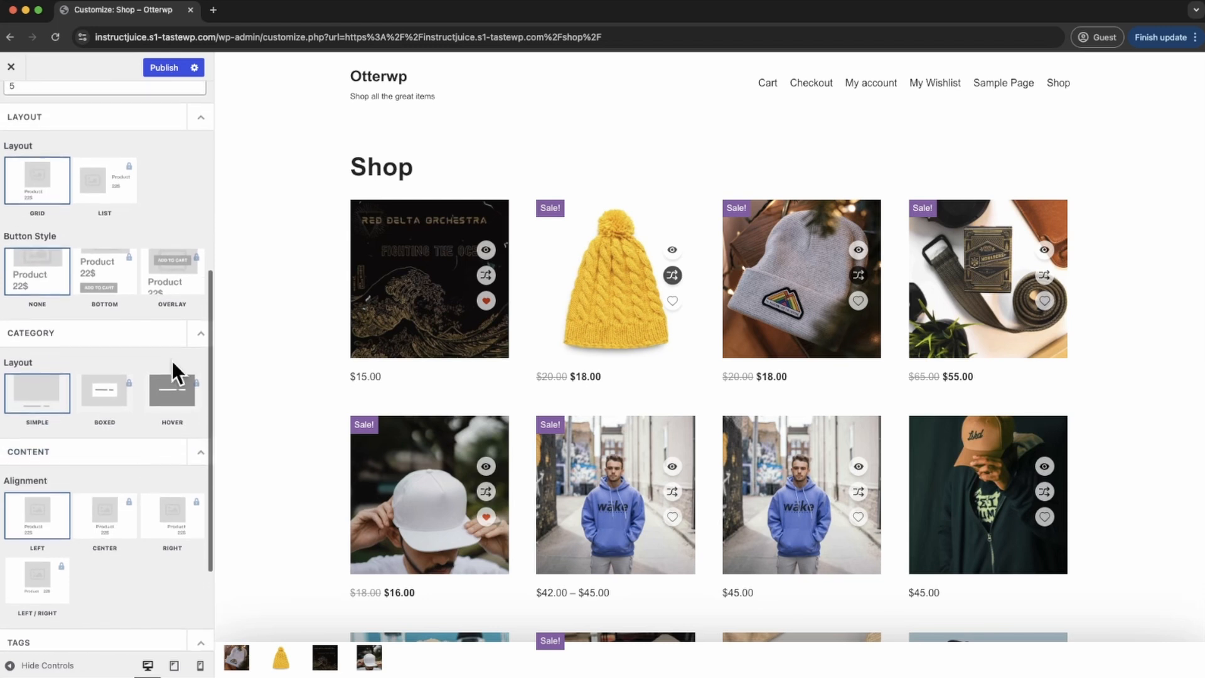
{"action": "scroll", "coordinate": [97, 379], "scroll_direction": "up", "scroll_amount": 6}
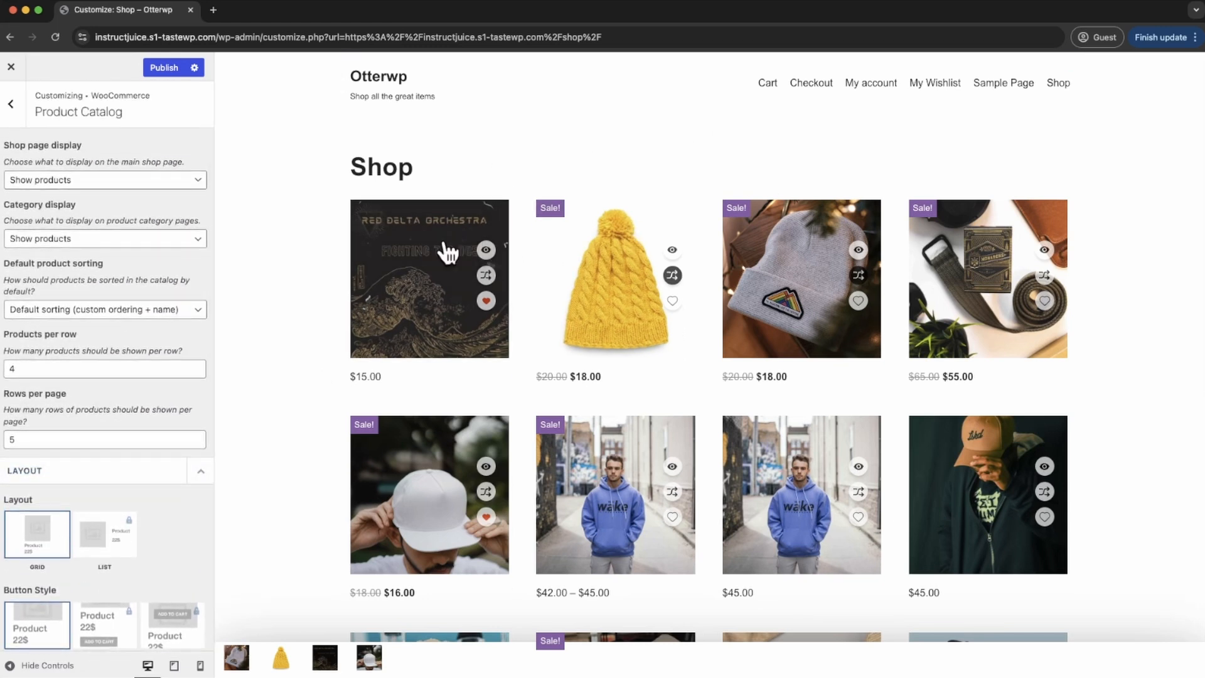
- Go to the Colors & Background settings, try the Dark Mode global palette, and switch back to the Base palette
{"action": "left_click", "coordinate": [19, 109]}
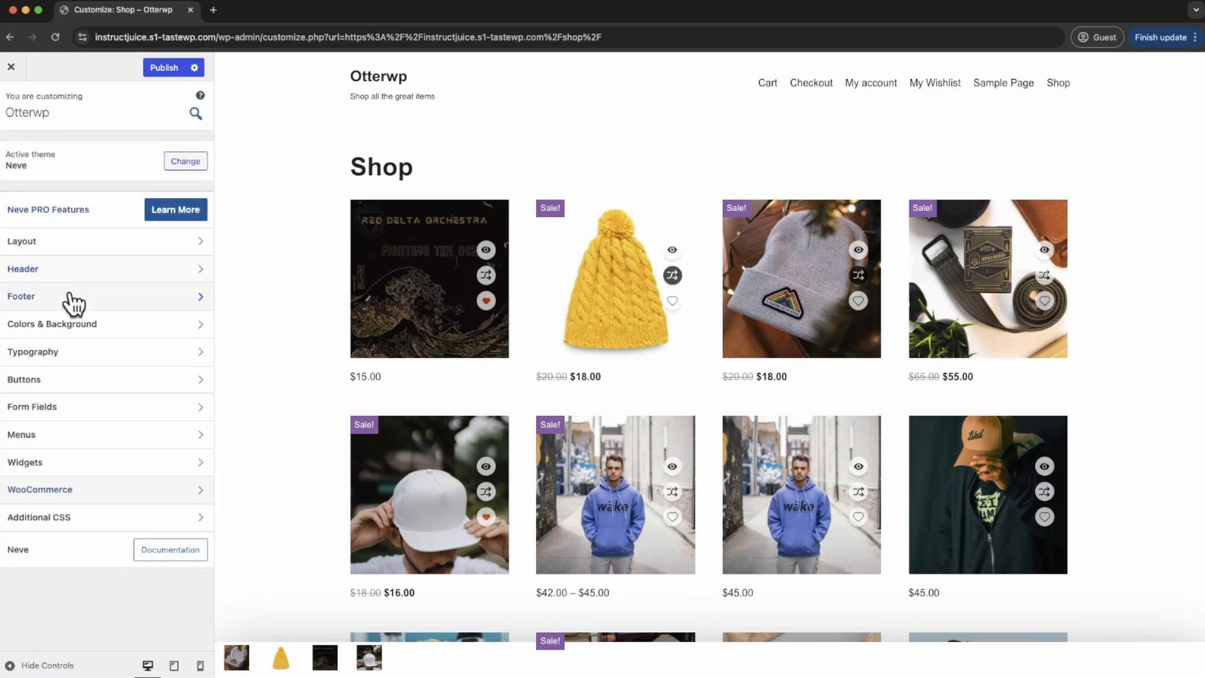
{"action": "left_click", "coordinate": [74, 325]}
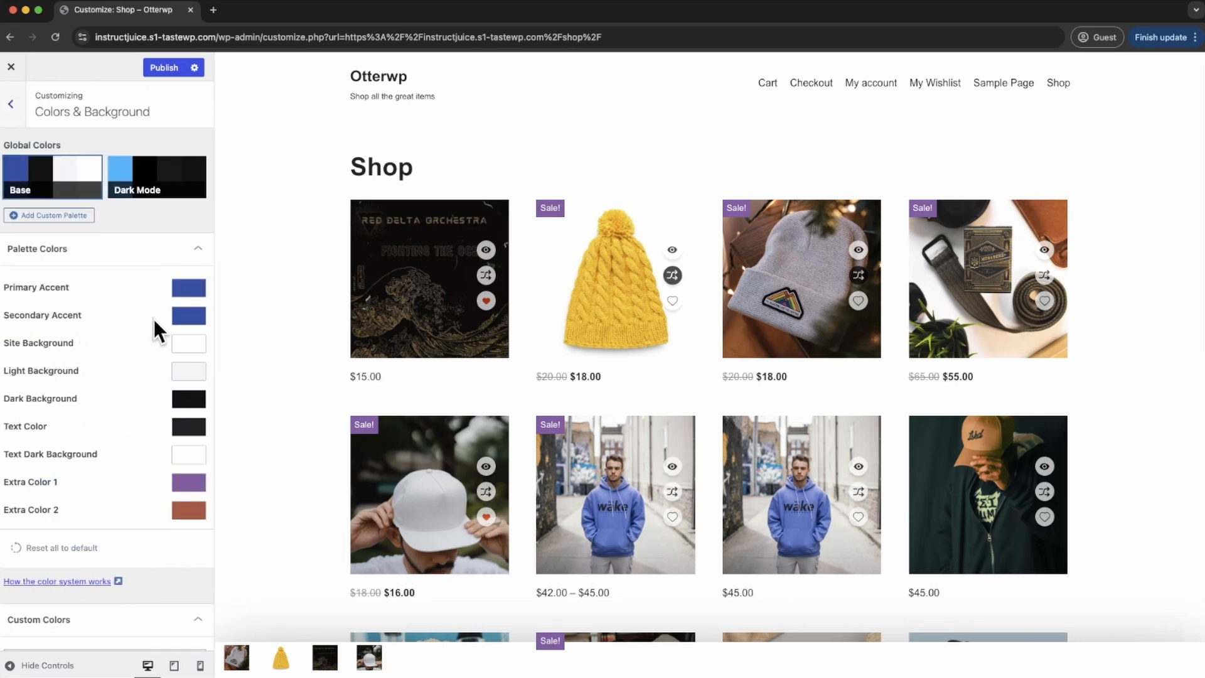
{"action": "left_click", "coordinate": [187, 180]}
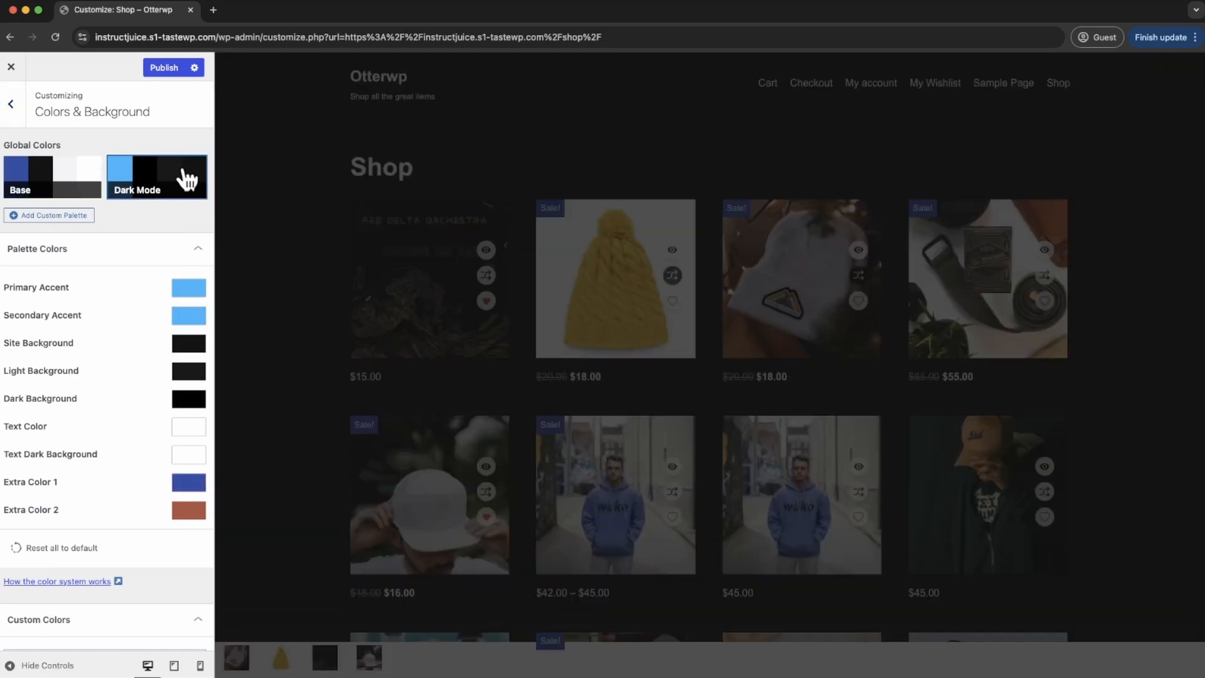
{"action": "left_click", "coordinate": [55, 184]}
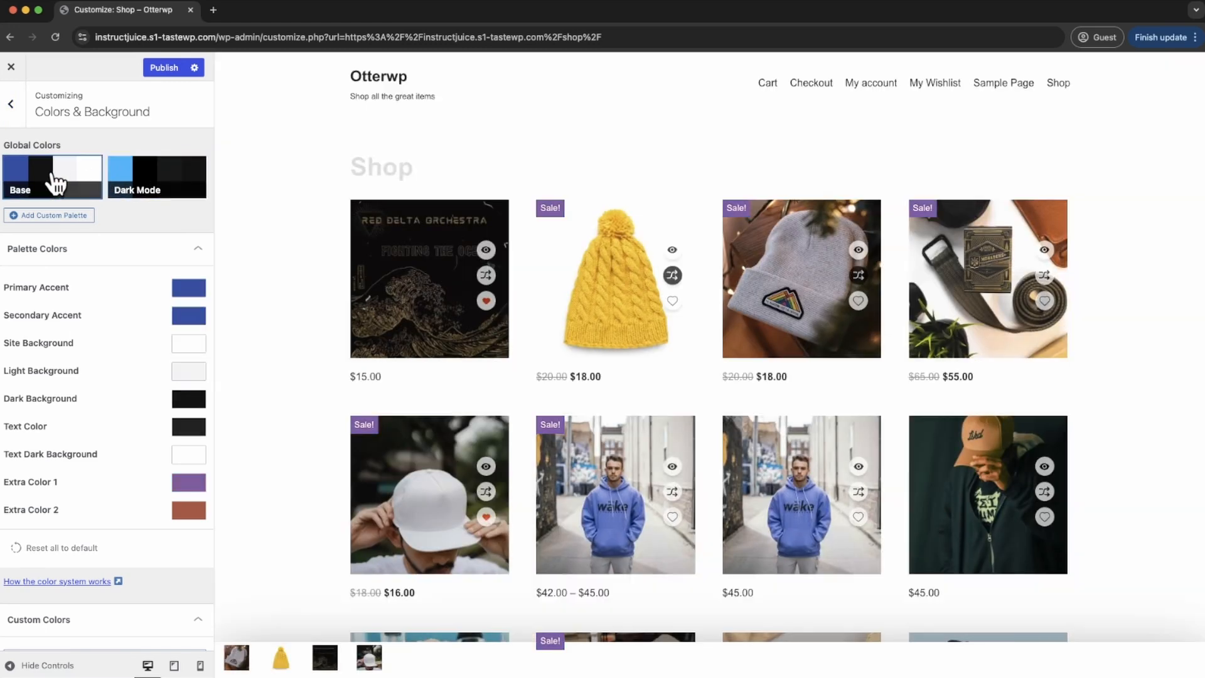
- Set the Base palette's Primary Accent to a lighter blue (#6086D1) and Extra Color 1 to a muted blue (#6378AD)
{"action": "left_click", "coordinate": [192, 294]}
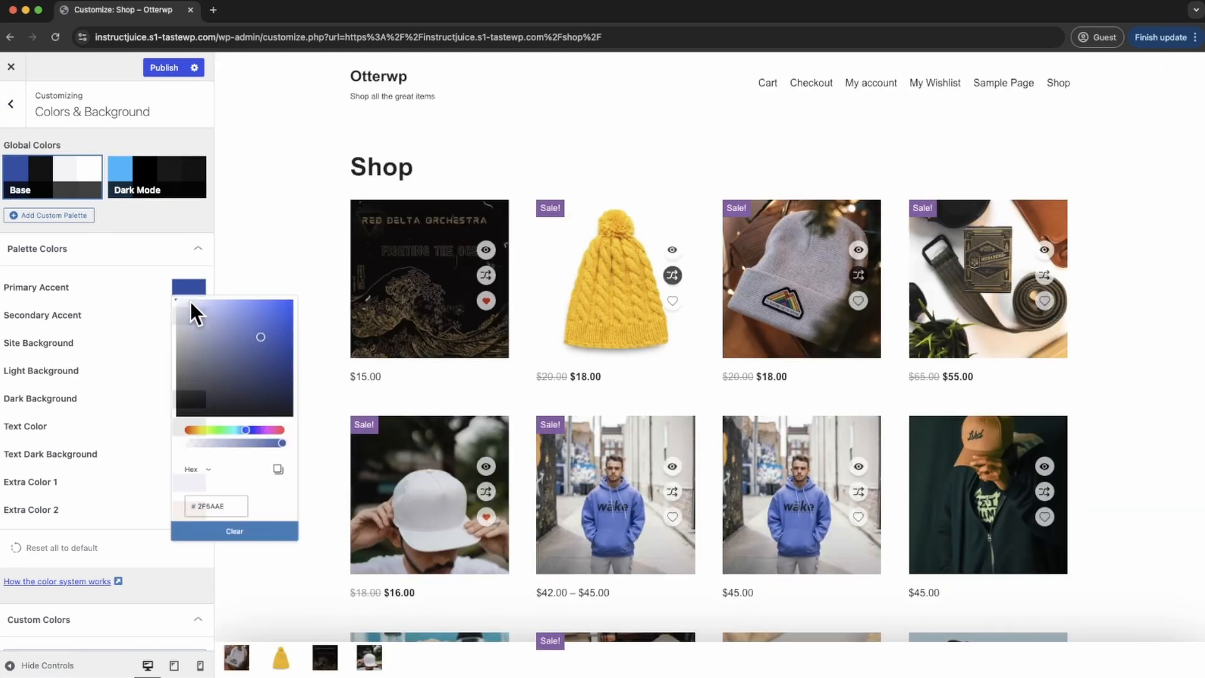
{"action": "mouse_move", "coordinate": [238, 335]}
{"action": "left_mouse_down"}
{"action": "mouse_move", "coordinate": [202, 329]}
{"action": "mouse_move", "coordinate": [251, 327]}
{"action": "left_mouse_up"}
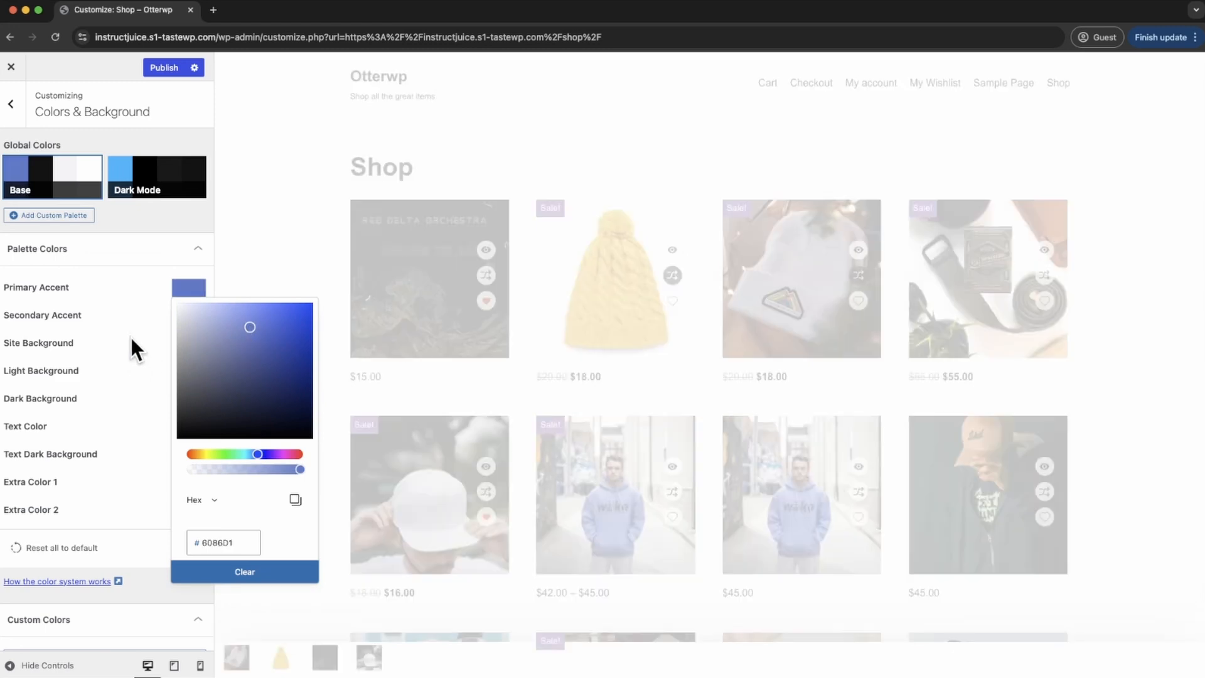
{"action": "left_click", "coordinate": [124, 324]}
{"action": "left_click", "coordinate": [186, 487]}
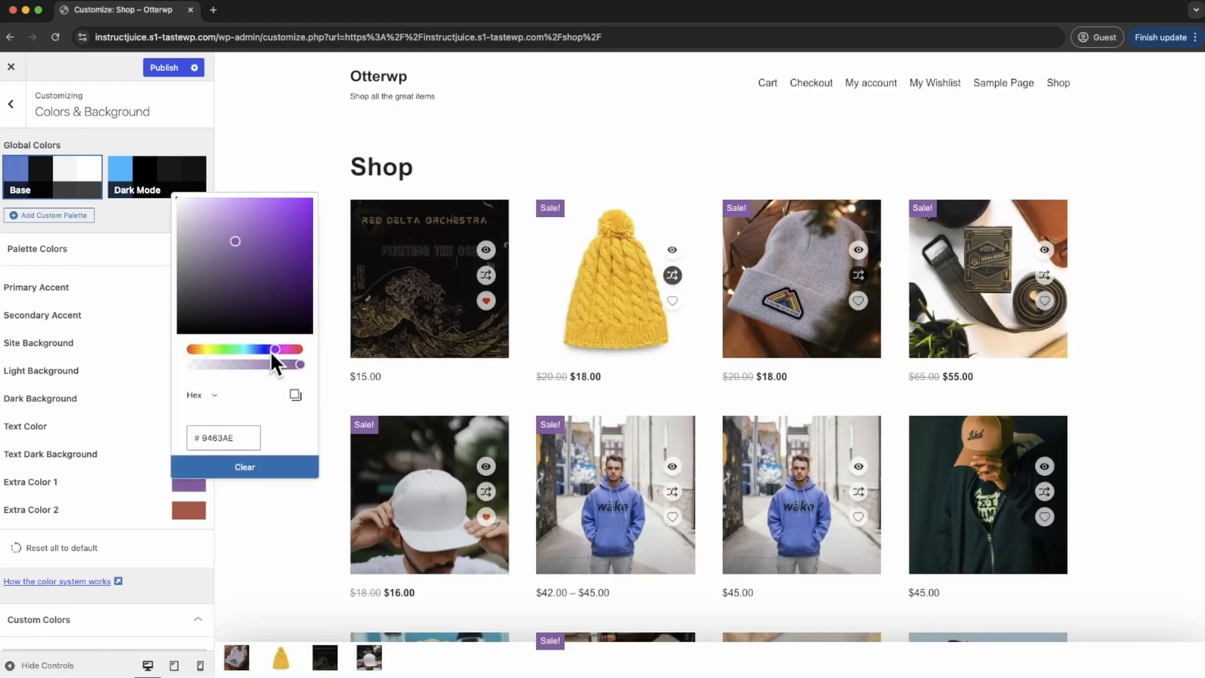
{"action": "left_click_drag", "start_coordinate": [272, 349], "coordinate": [258, 349]}
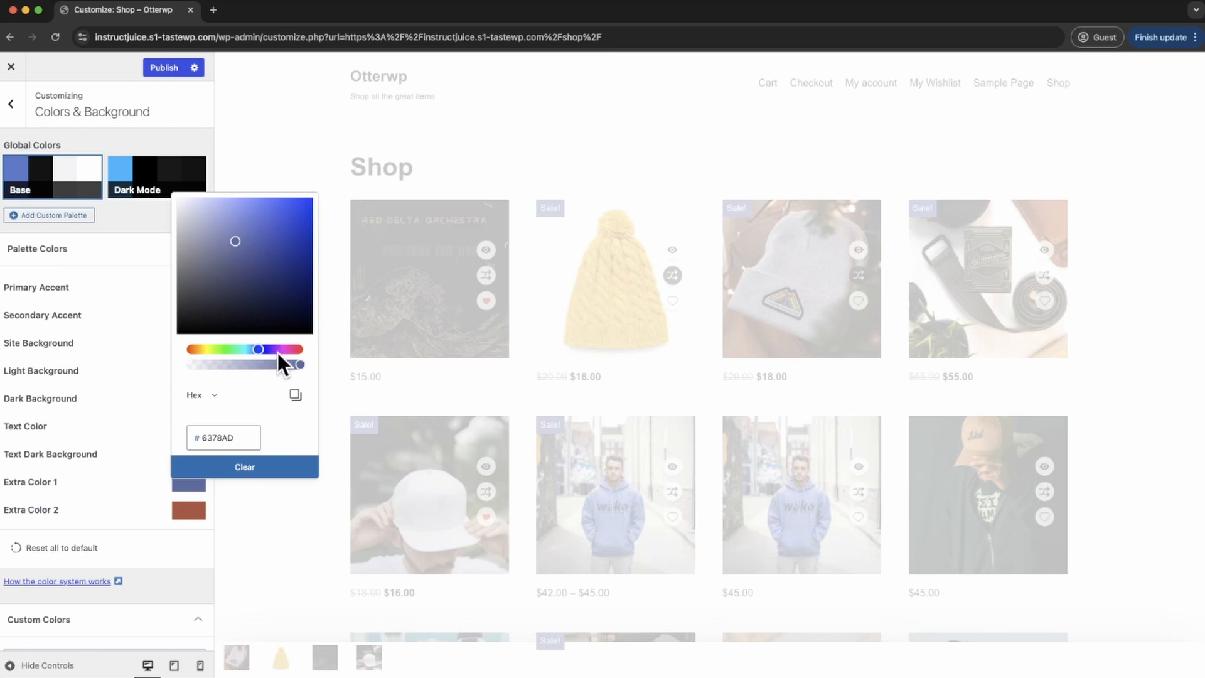
{"action": "left_click", "coordinate": [151, 551]}
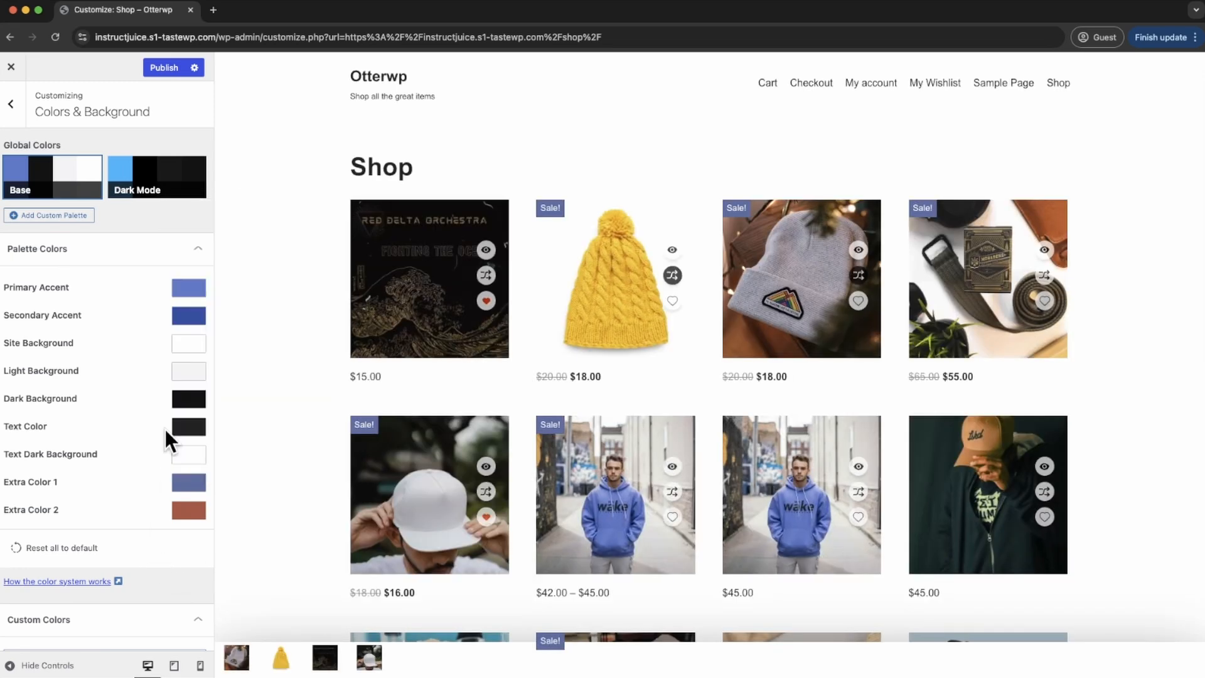
- Examine the Light Background color choices, the reset option and the Custom Colors section without changing anything
{"action": "left_click", "coordinate": [187, 371]}
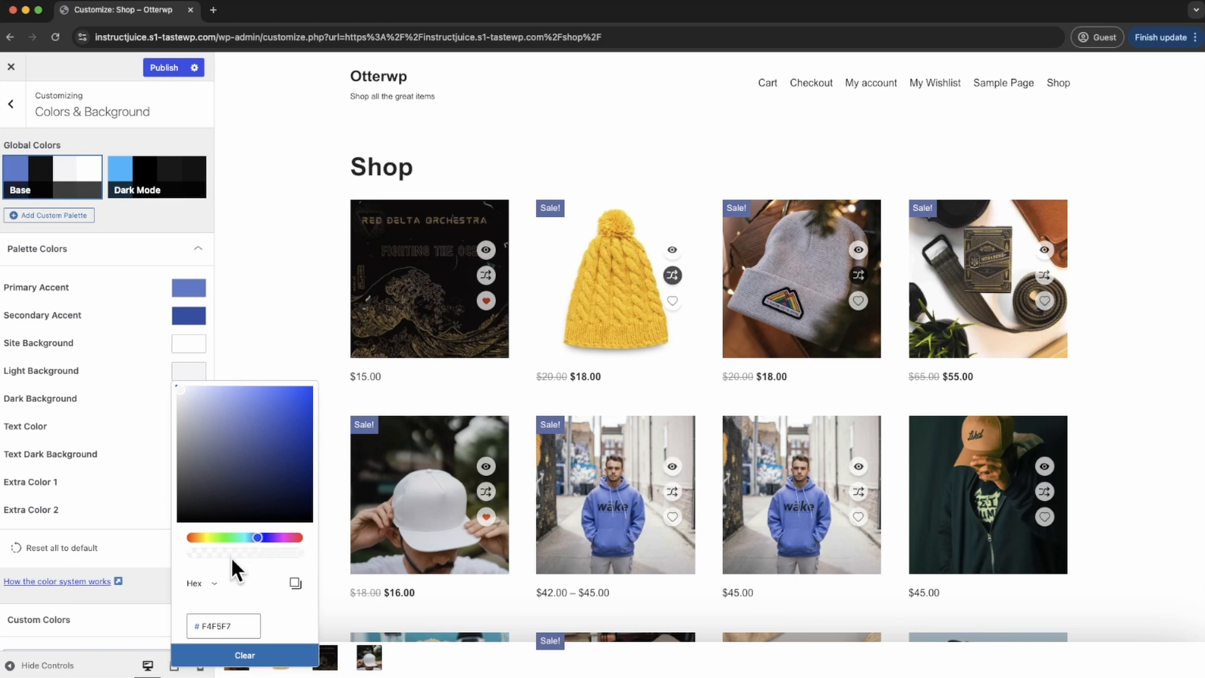
{"action": "left_click", "coordinate": [108, 353]}
{"action": "scroll", "coordinate": [92, 530], "scroll_direction": "down", "scroll_amount": 1}
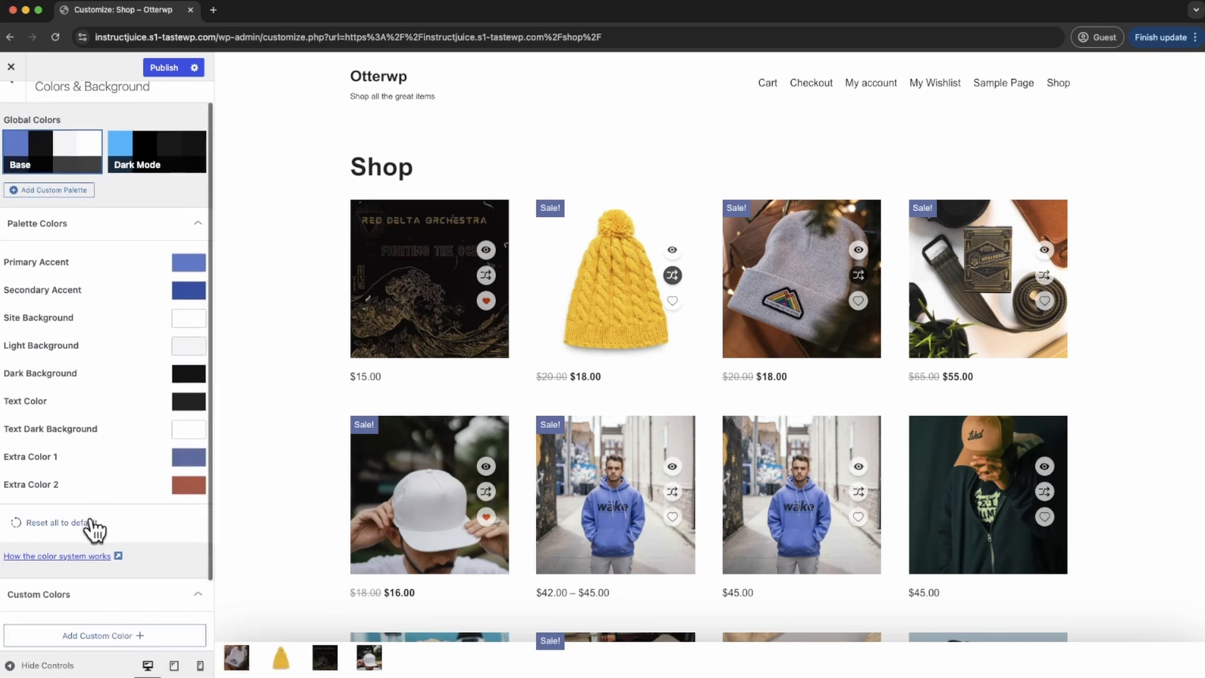
{"action": "scroll", "coordinate": [94, 529], "scroll_direction": "up", "scroll_amount": 1}
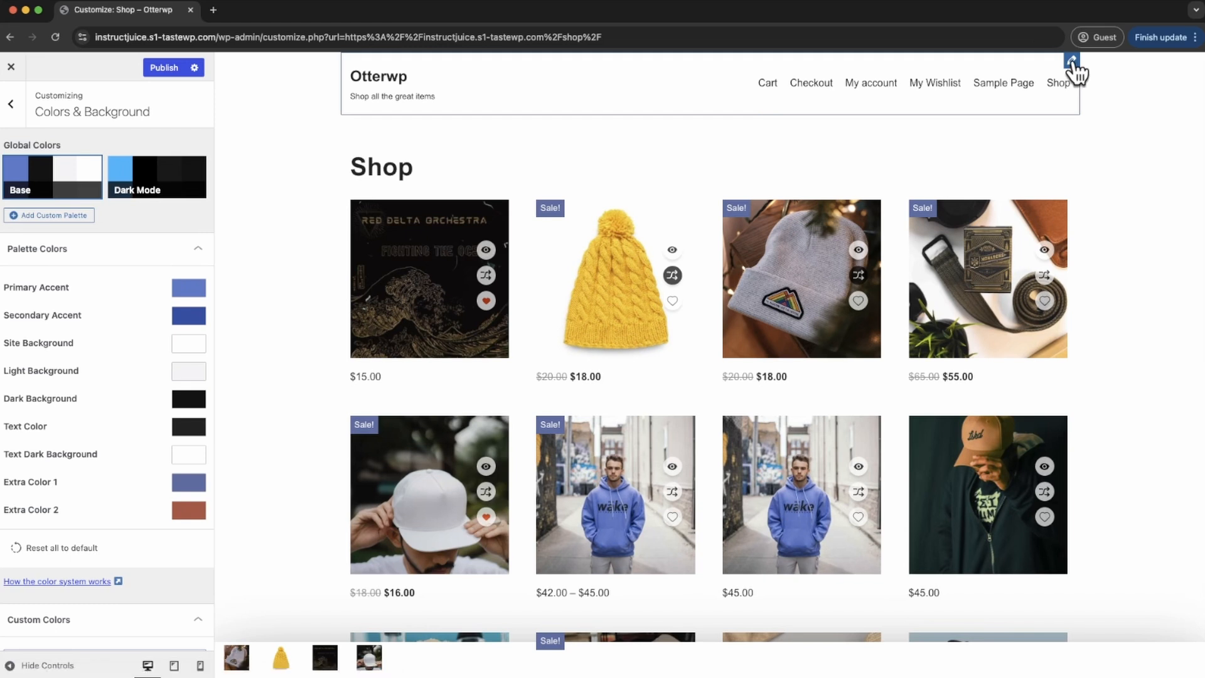
- Add a Cart Icon component beside the Primary Menu in the main header row of the header builder
{"action": "left_click", "coordinate": [20, 111]}
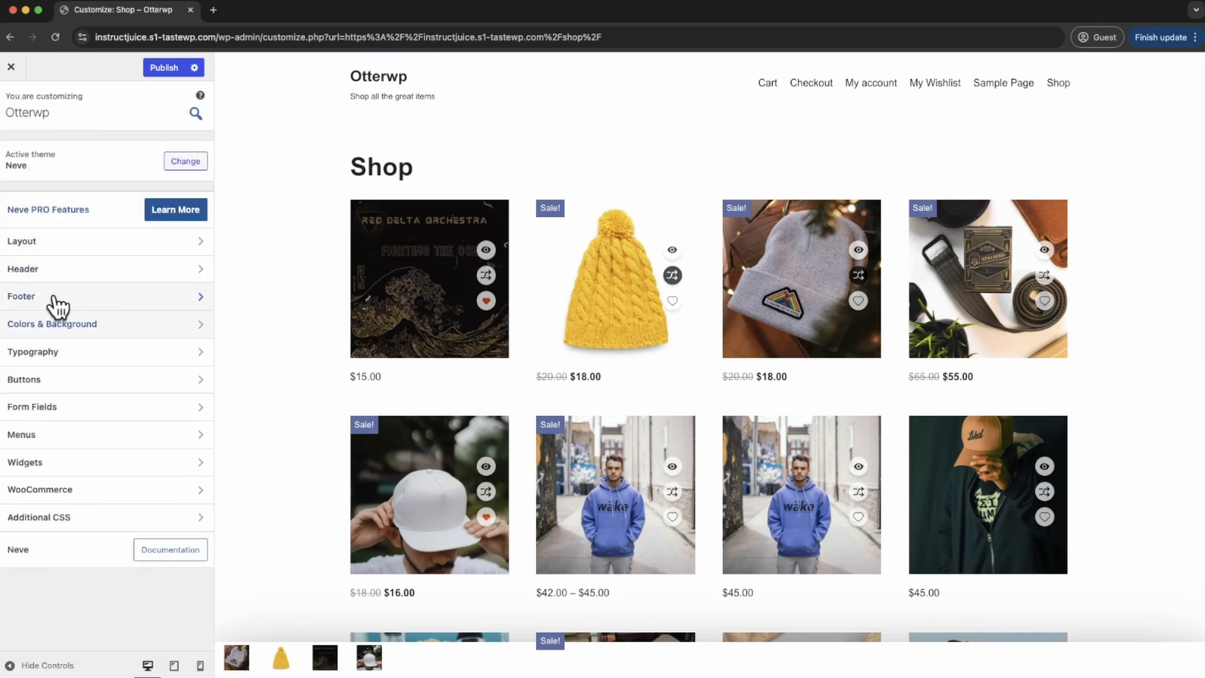
{"action": "left_click", "coordinate": [55, 271]}
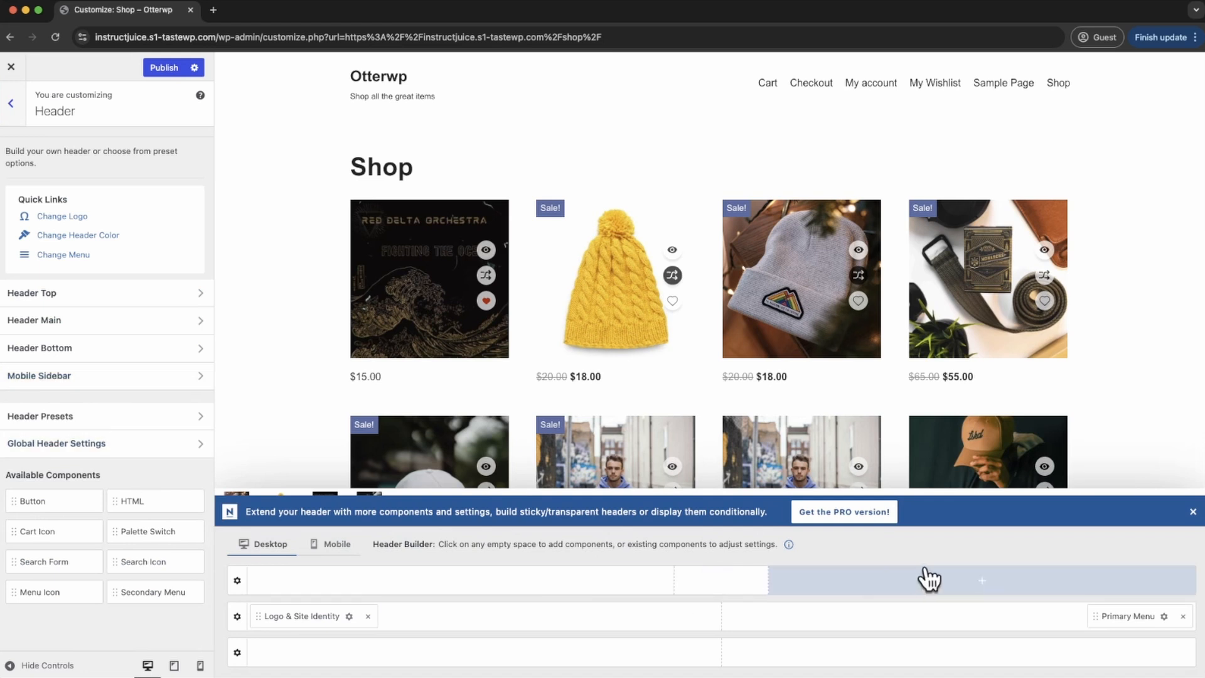
{"action": "left_click", "coordinate": [984, 622]}
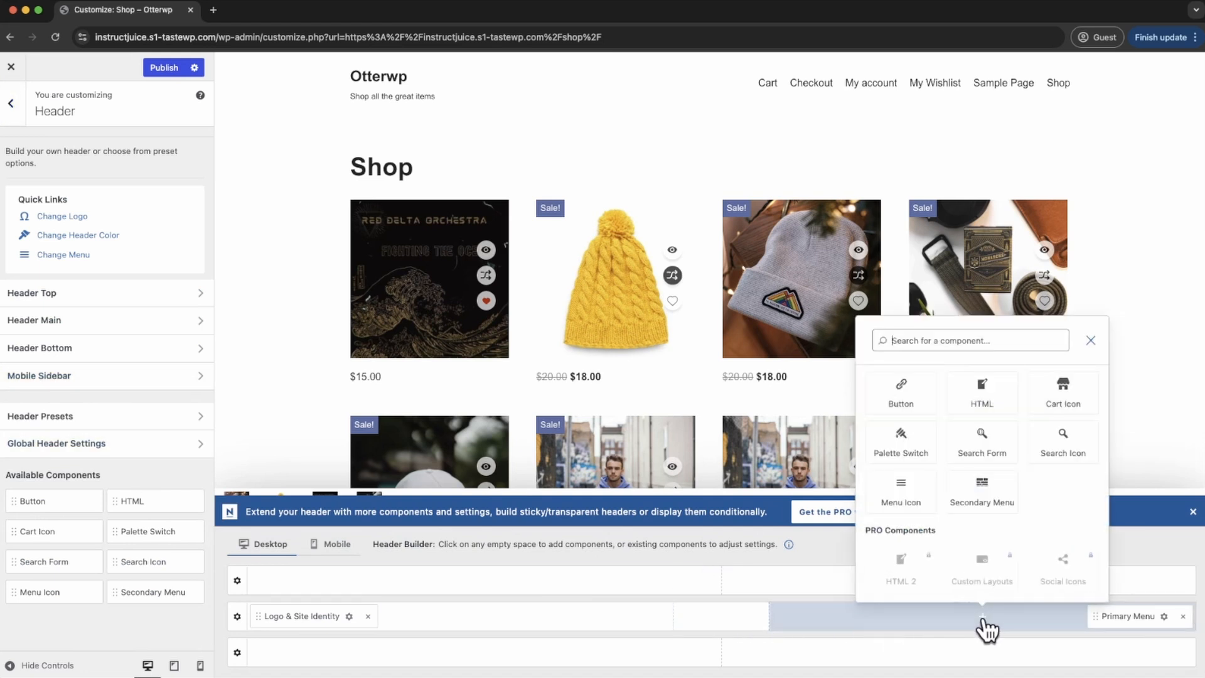
{"action": "left_click", "coordinate": [1066, 392]}
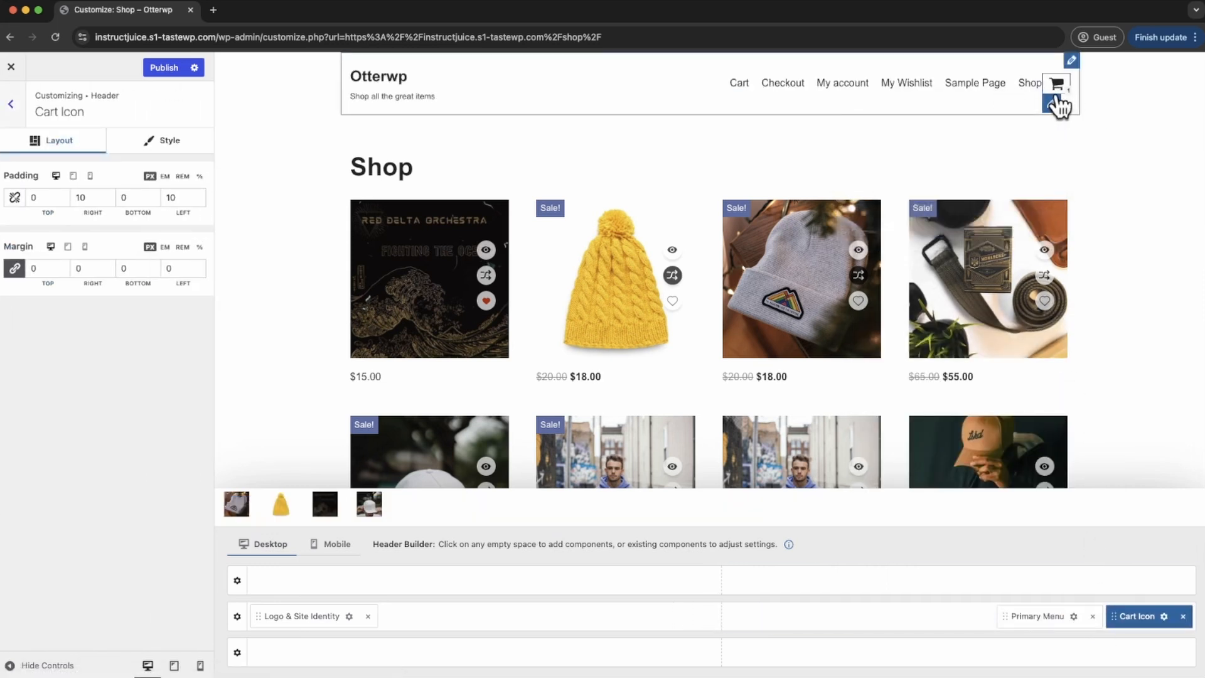
- Style the header's cart icon with an icon size of 31 and the color #010101, and publish the customizations
{"action": "left_click", "coordinate": [164, 141]}
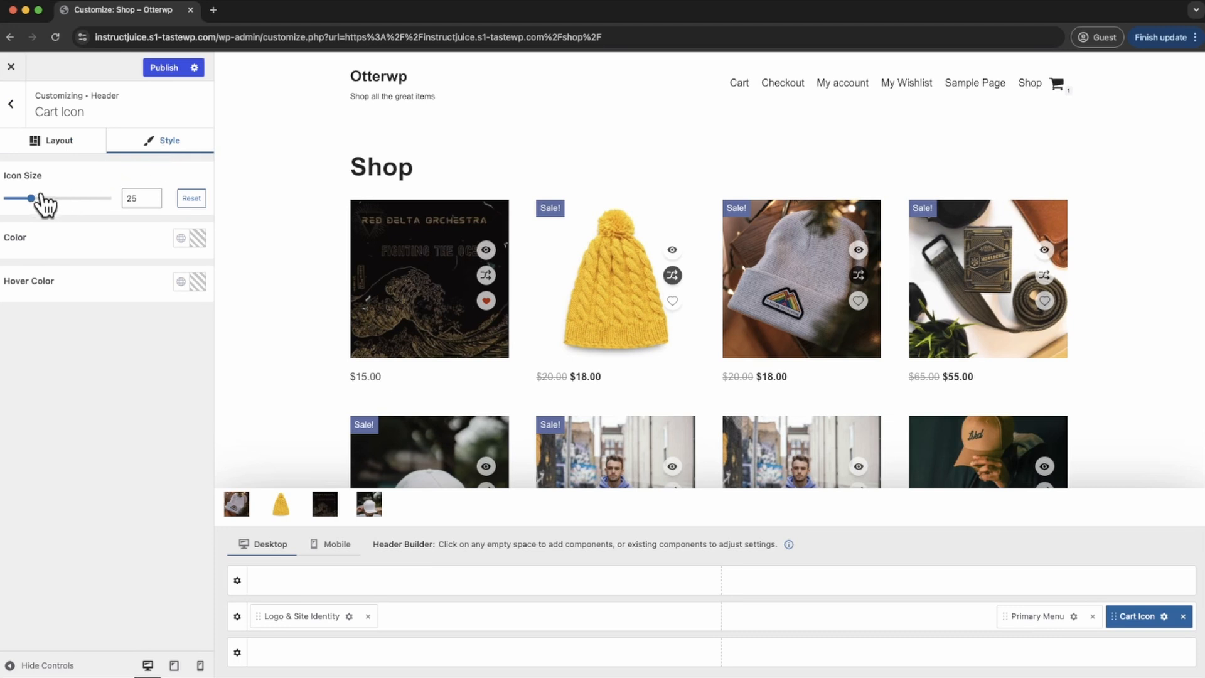
{"action": "mouse_move", "coordinate": [41, 199]}
{"action": "left_mouse_down"}
{"action": "mouse_move", "coordinate": [24, 198]}
{"action": "mouse_move", "coordinate": [39, 201]}
{"action": "left_mouse_up"}
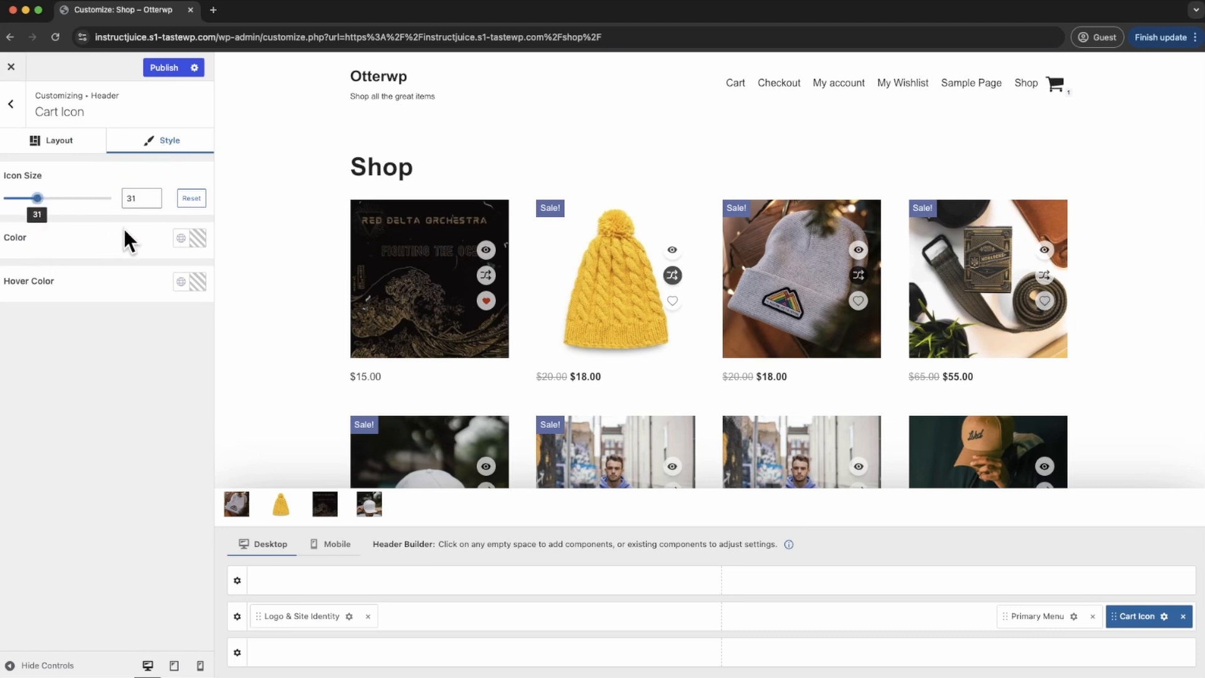
{"action": "left_click", "coordinate": [198, 238]}
{"action": "left_click_drag", "start_coordinate": [295, 295], "coordinate": [186, 394]}
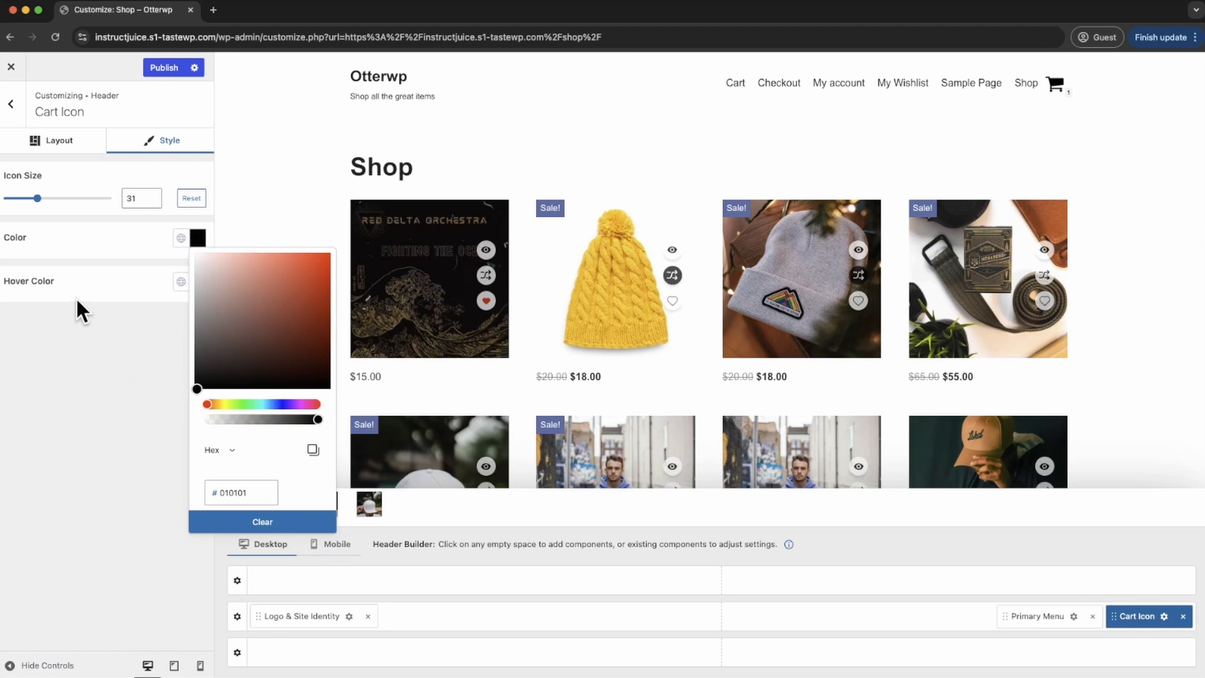
{"action": "left_click", "coordinate": [163, 69]}
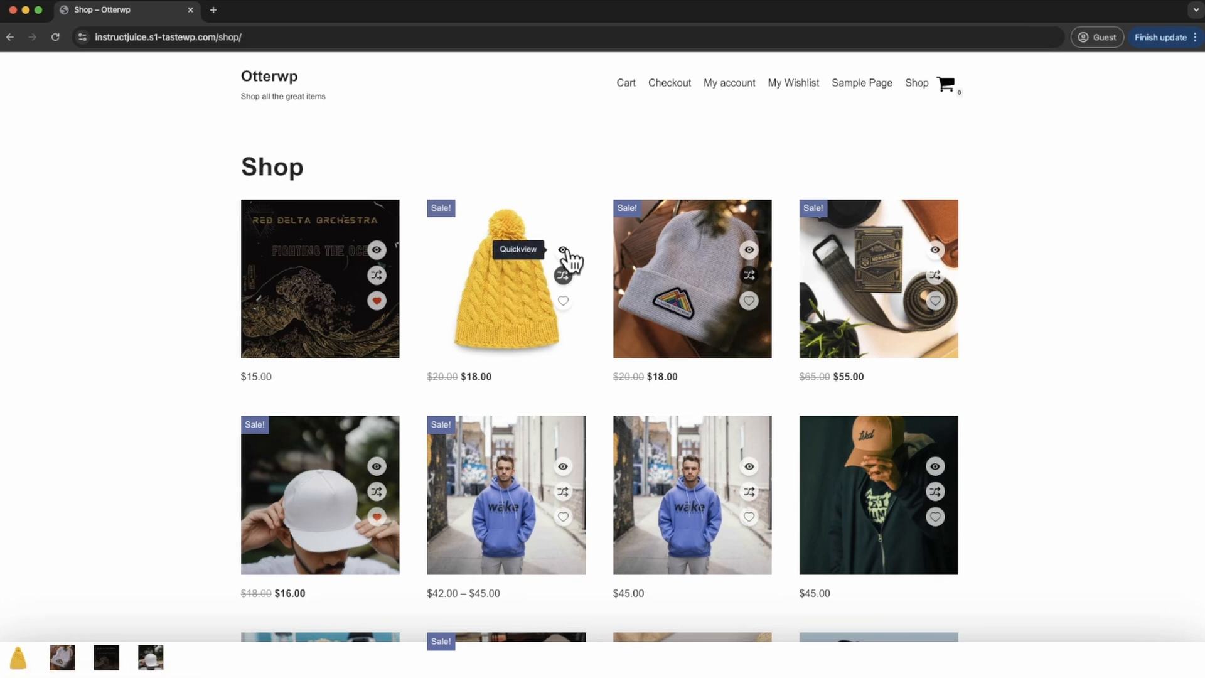
- On the live shop page, compare the Beanie side by side with the Cap in the quick view, and close both products
{"action": "left_click", "coordinate": [563, 276]}
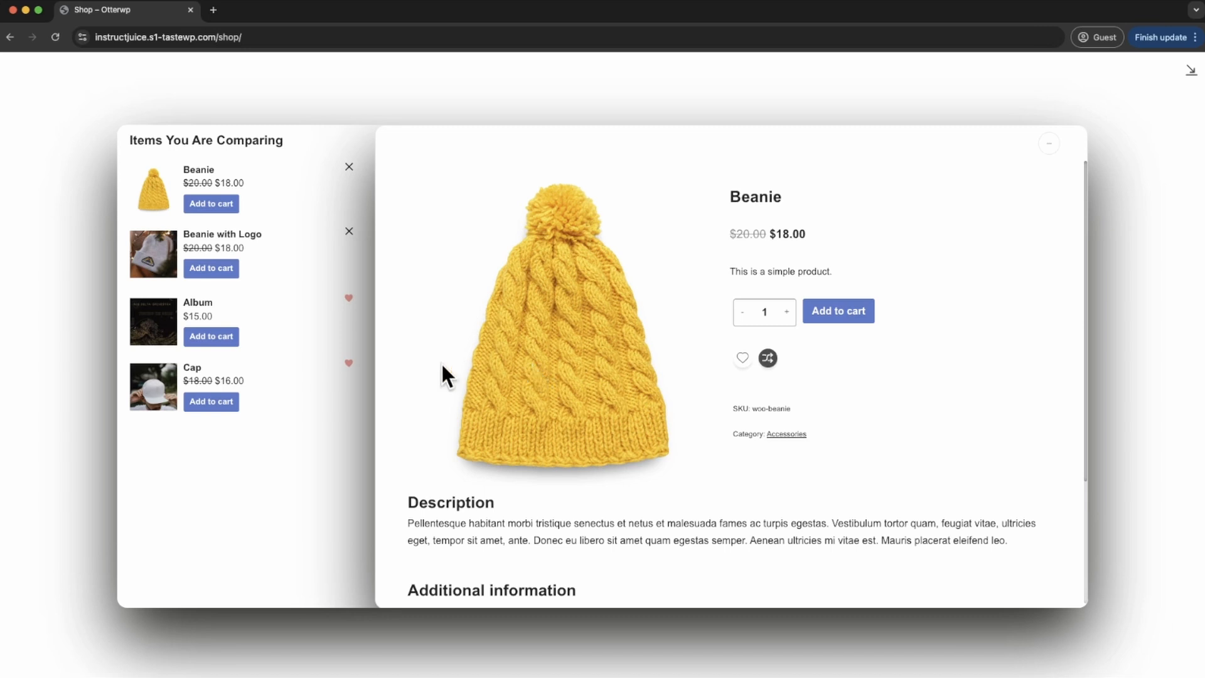
{"action": "left_click", "coordinate": [202, 373]}
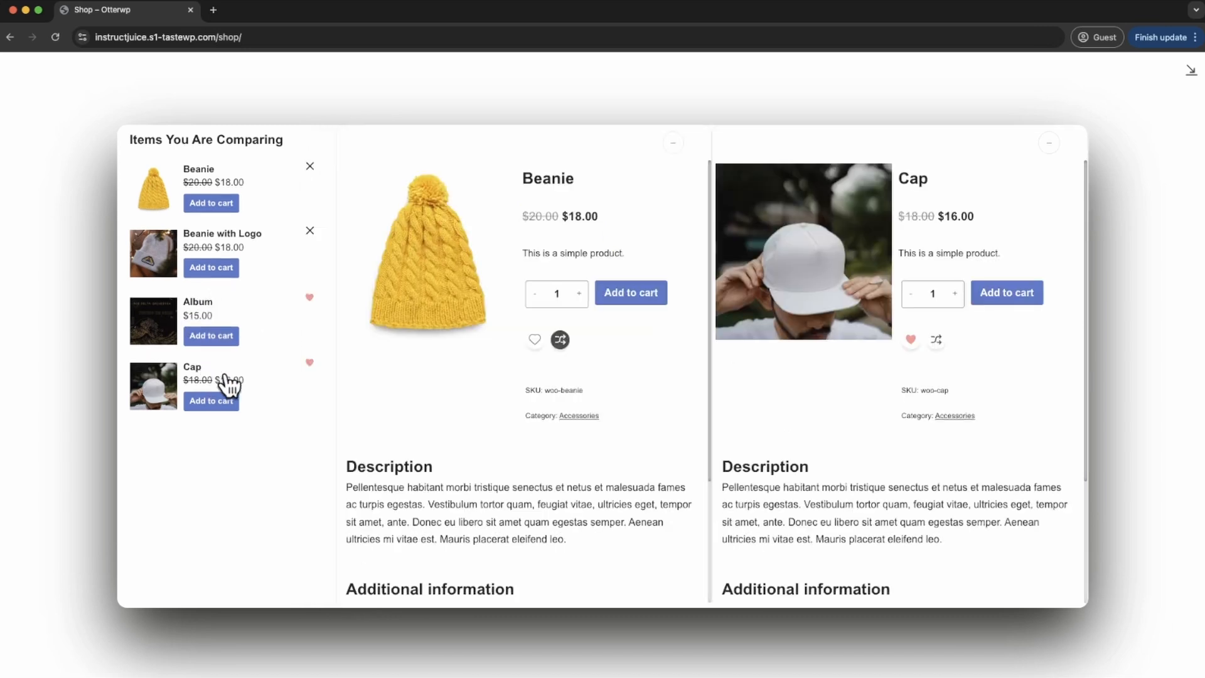
{"action": "left_click", "coordinate": [1049, 143]}
{"action": "left_click", "coordinate": [1048, 143]}
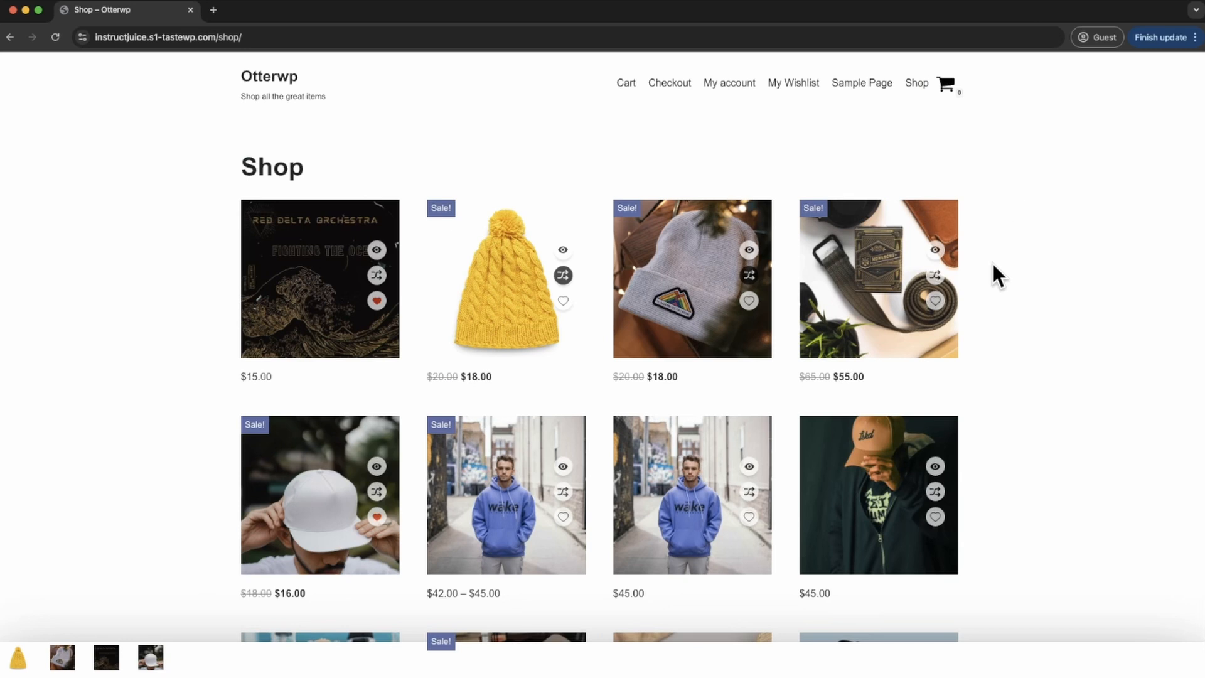